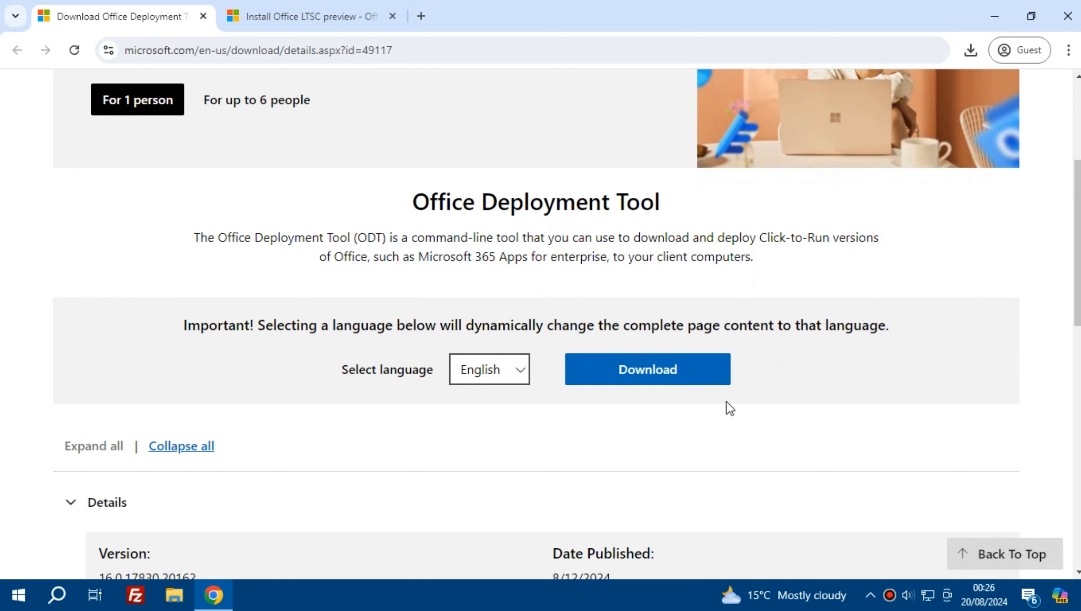
Step: Download the English Office Deployment Tool, save it to the Desktop, and minimise the browser
click(636, 379)
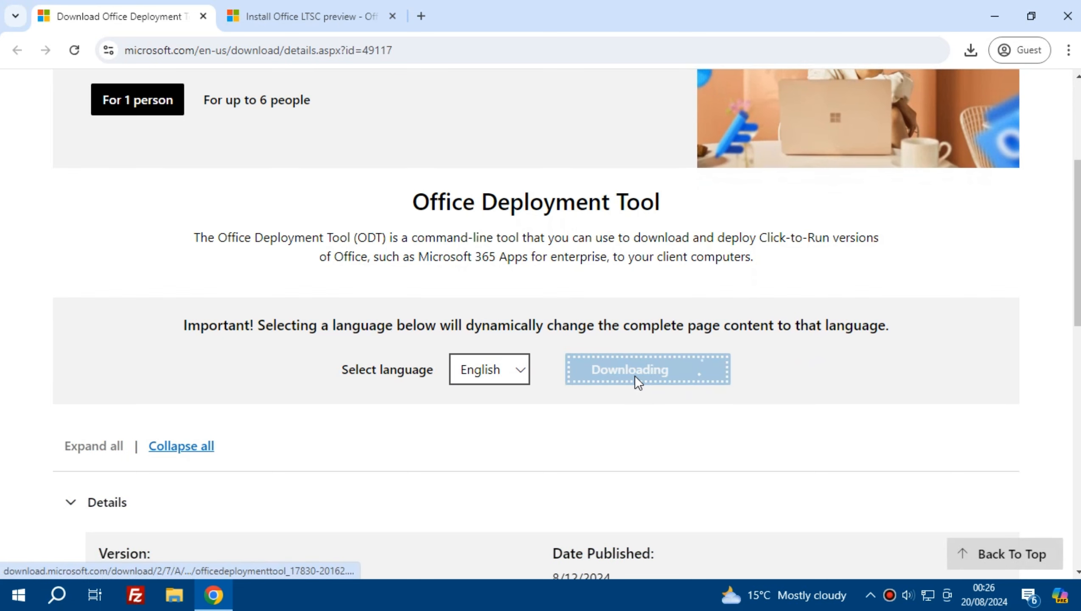
click(221, 224)
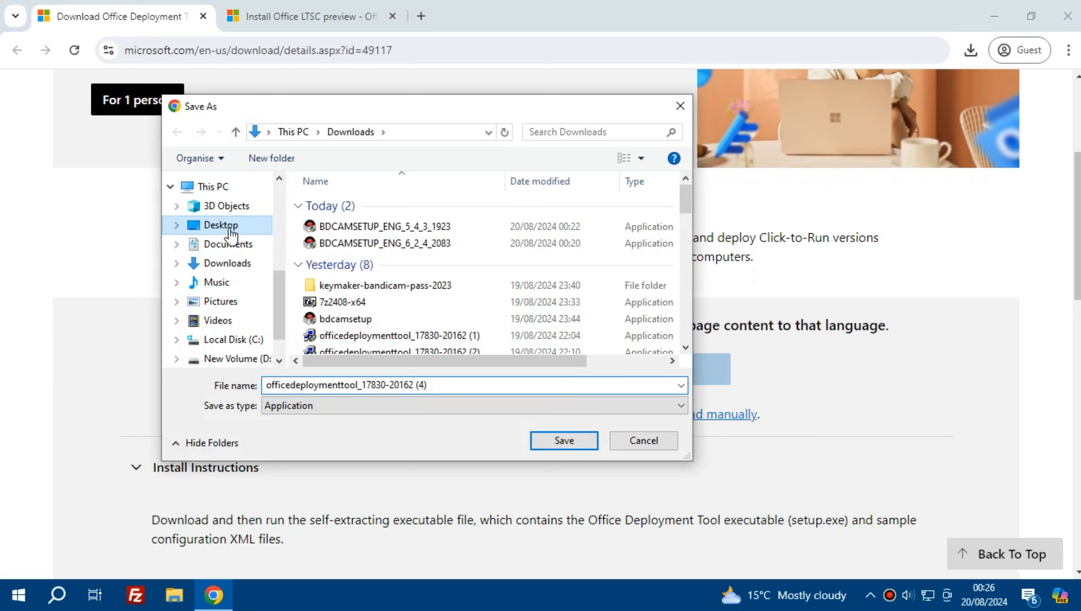
click(571, 443)
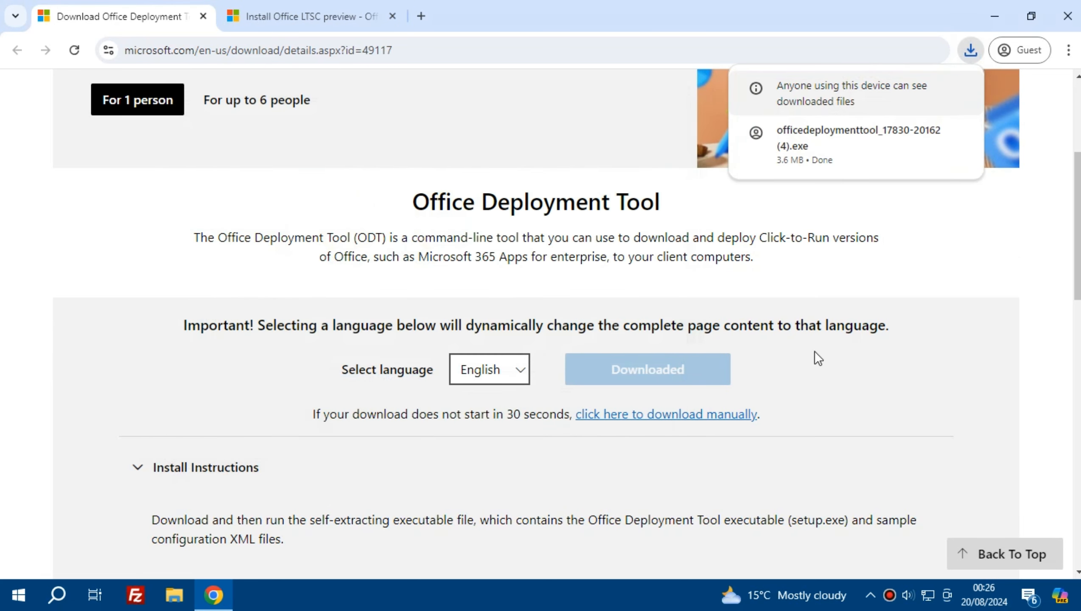
click(989, 17)
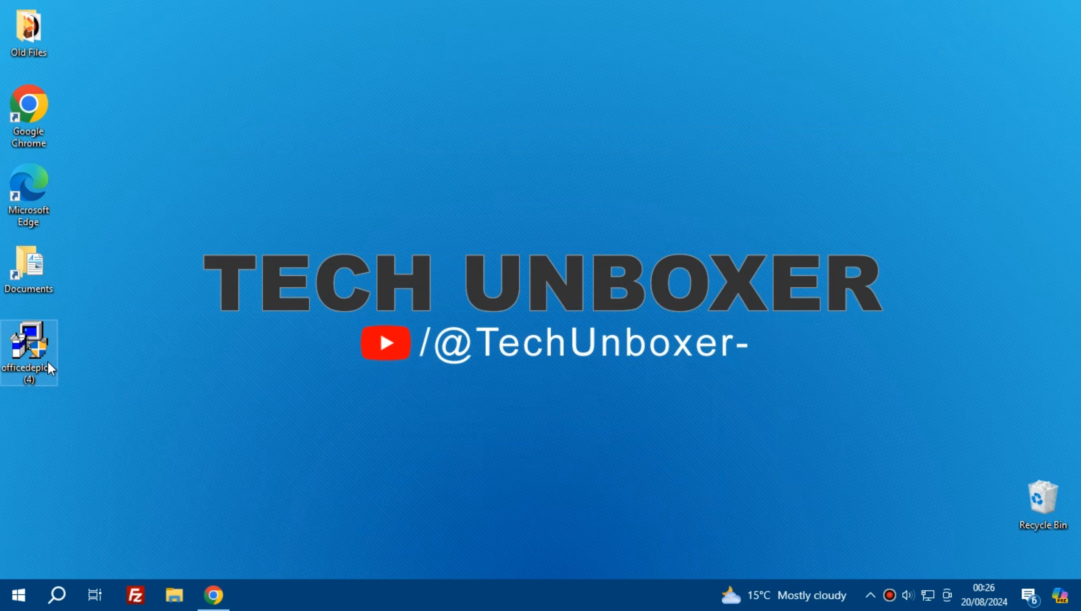
click(24, 373)
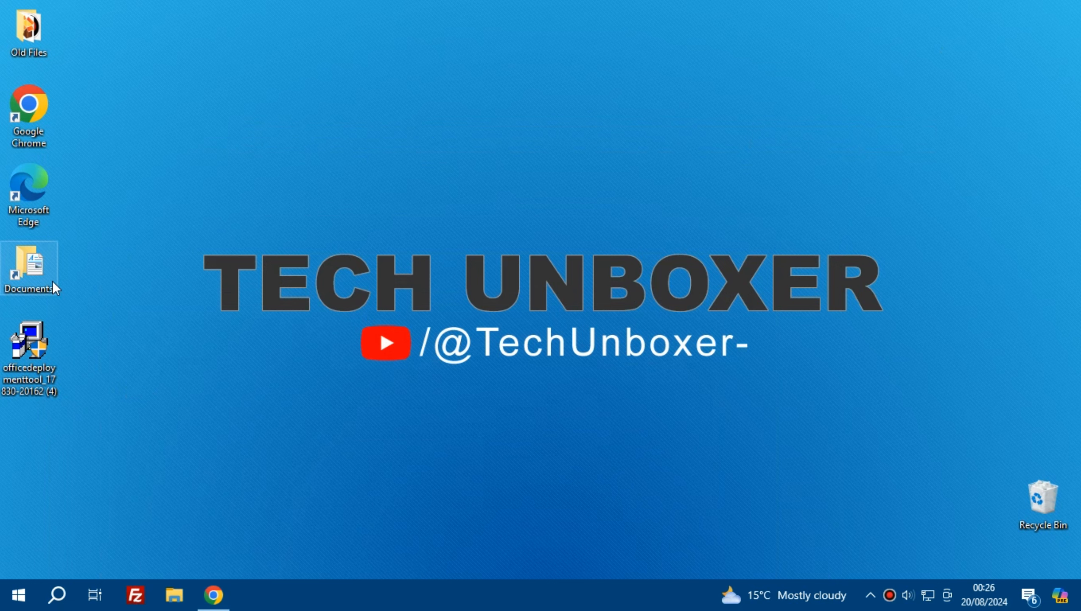
Step: Create a folder named "office" at the root of Local Disk (C:) in File Explorer, then minimise the window
click(168, 608)
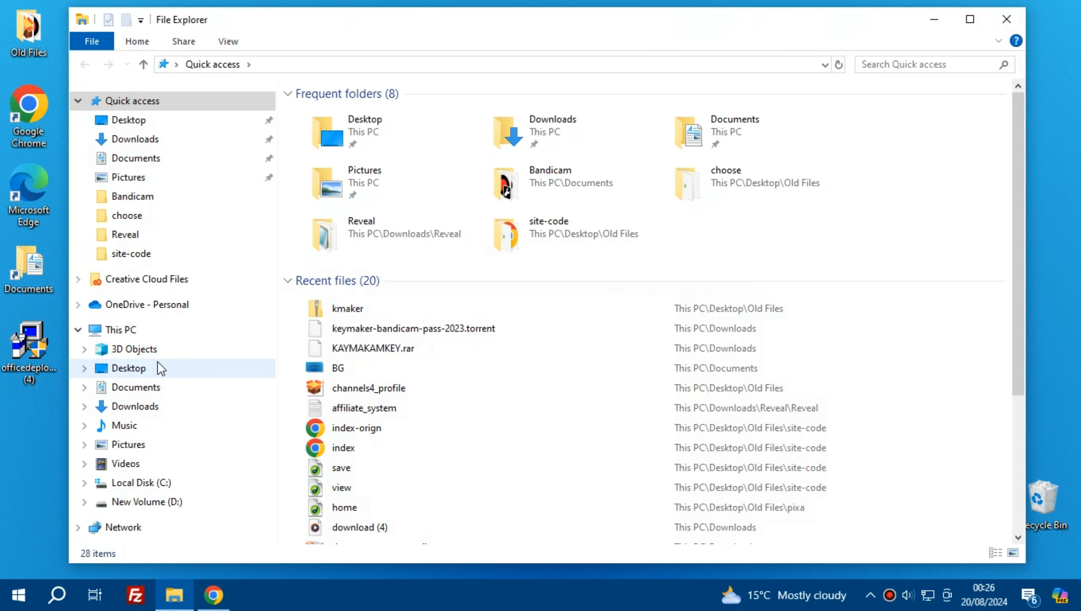
click(158, 362)
click(144, 329)
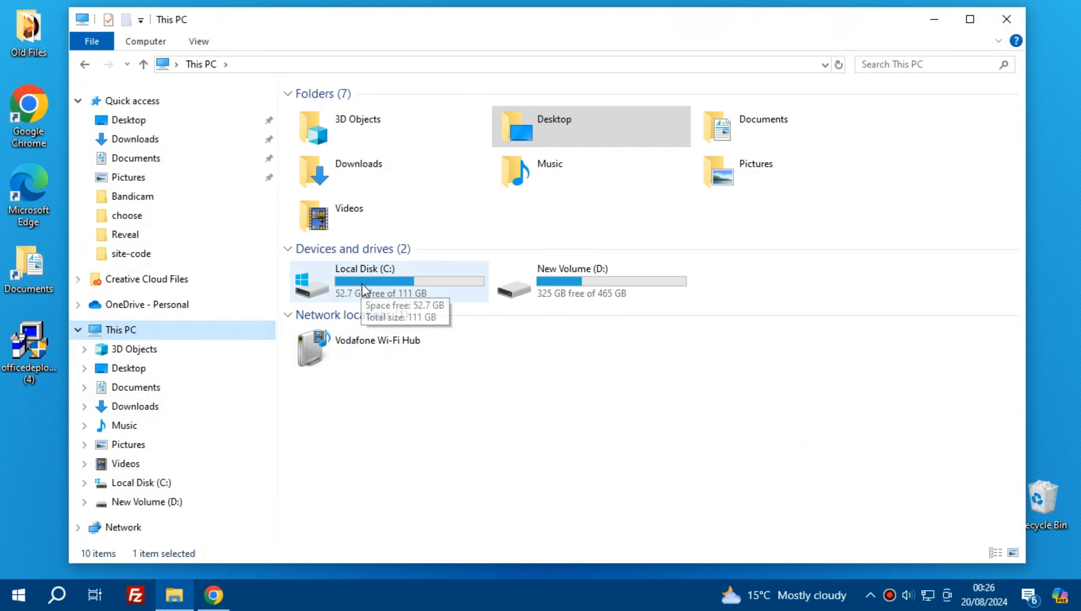
double_click(363, 286)
right_click(362, 290)
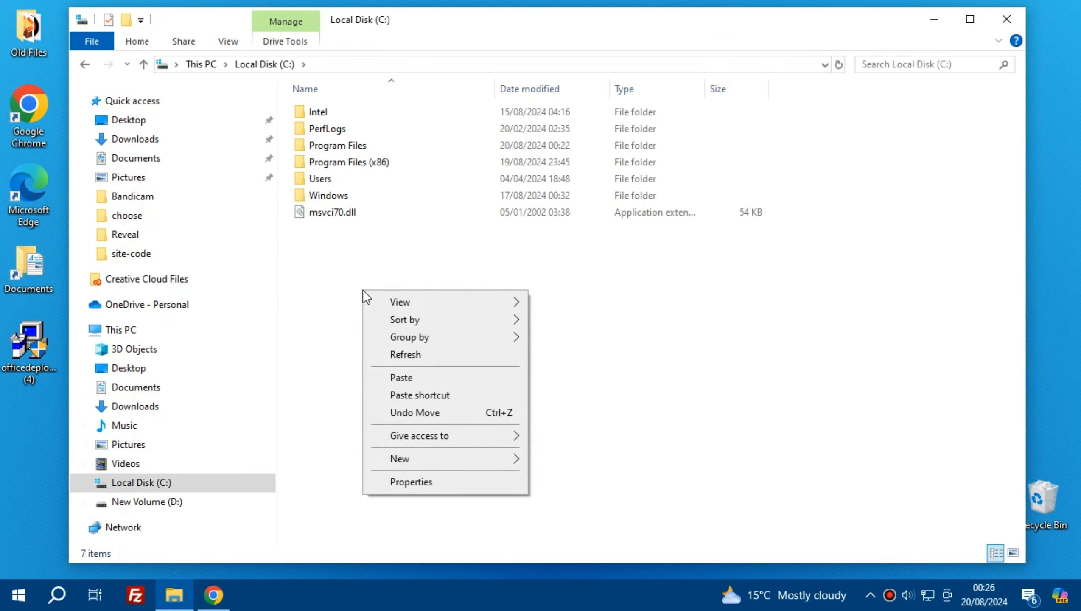
mouse_move(402, 459)
click(590, 464)
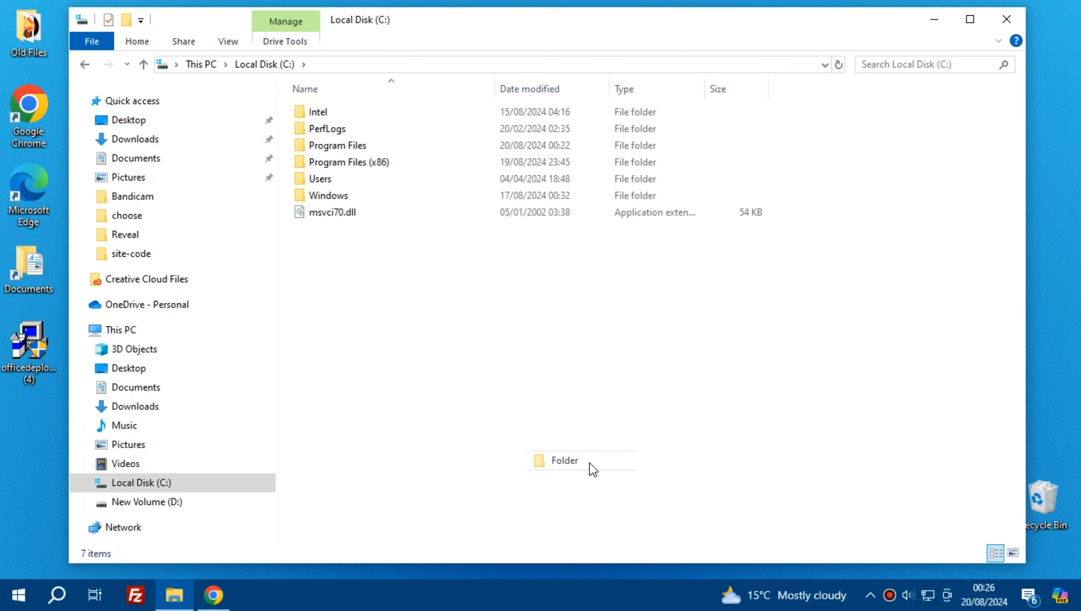
text(office)
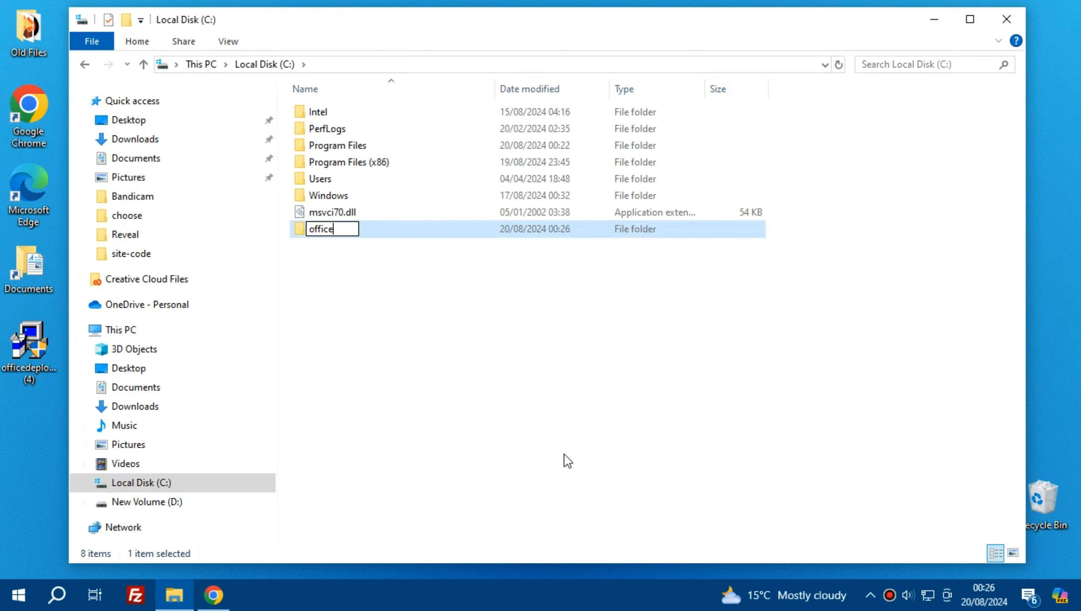
key(Return)
click(537, 431)
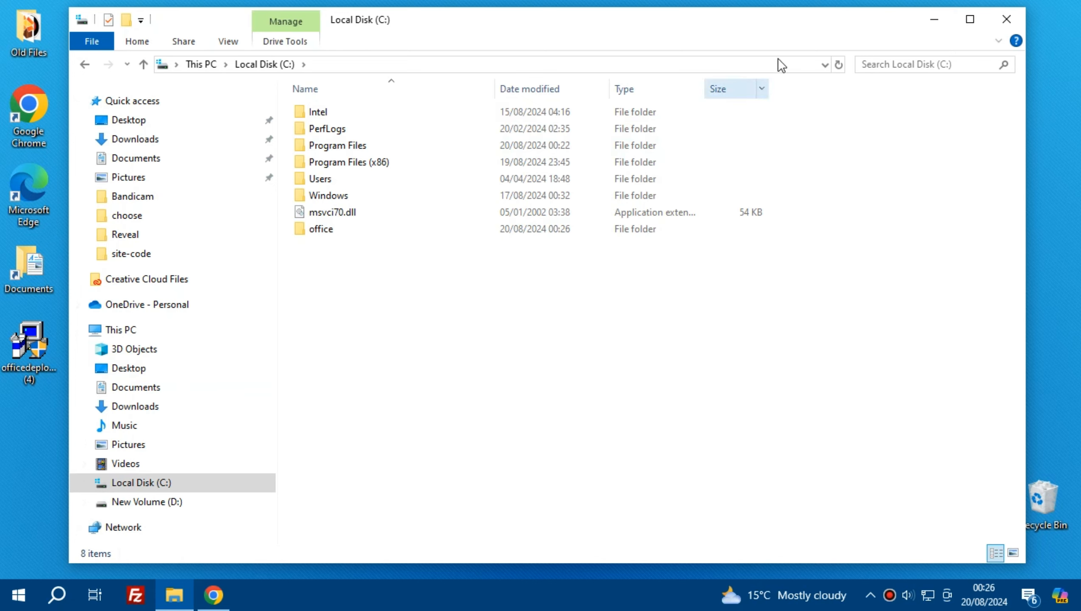
click(934, 20)
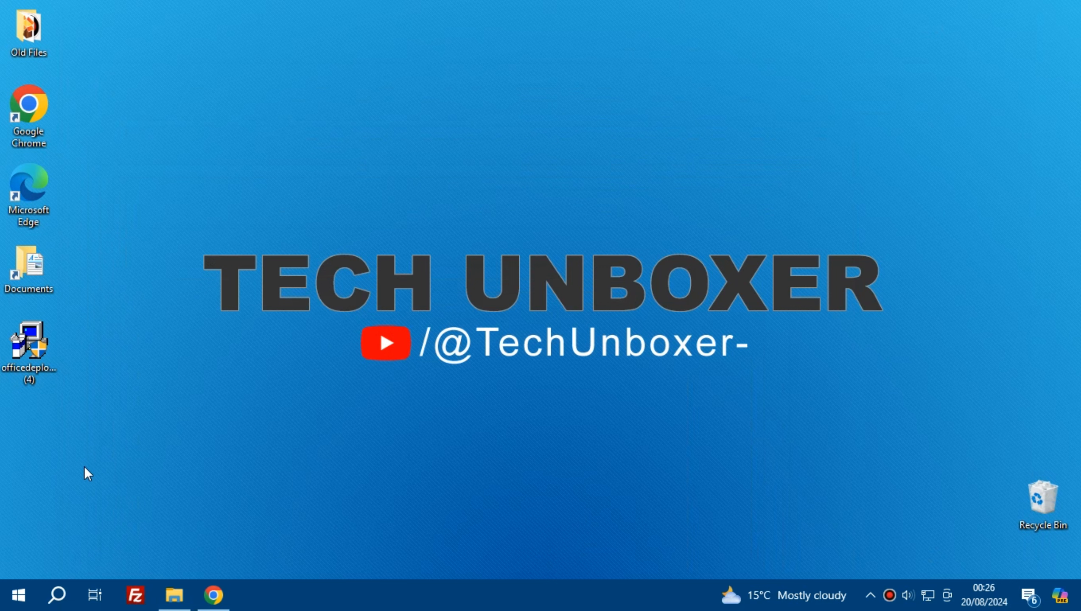
Step: Run the downloaded Office Deployment Tool from the desktop and accept the Microsoft Software License Terms
click(40, 356)
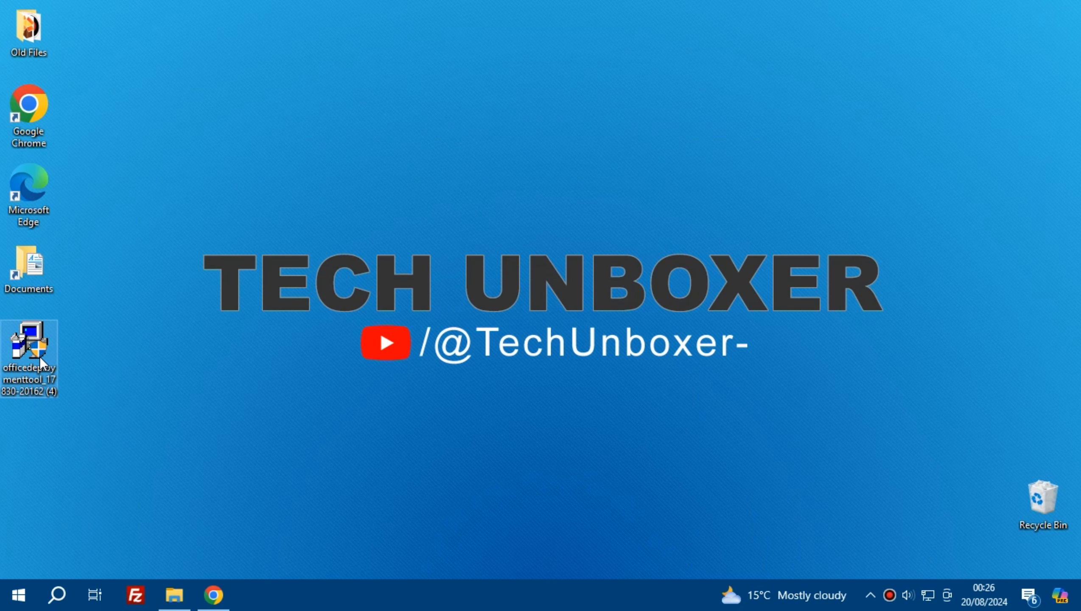
right_click(40, 356)
click(130, 223)
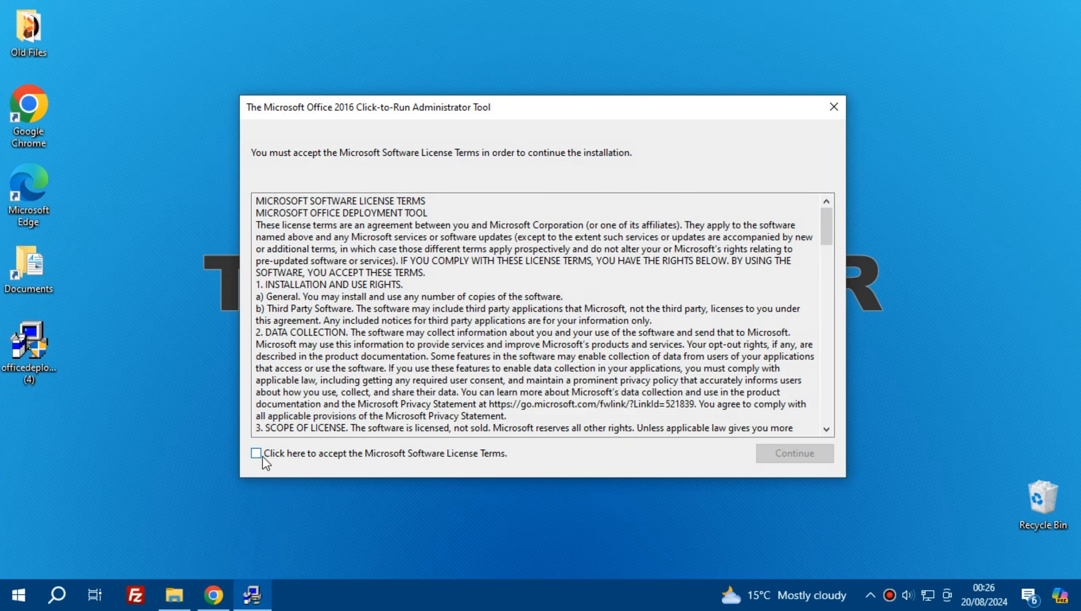
click(261, 456)
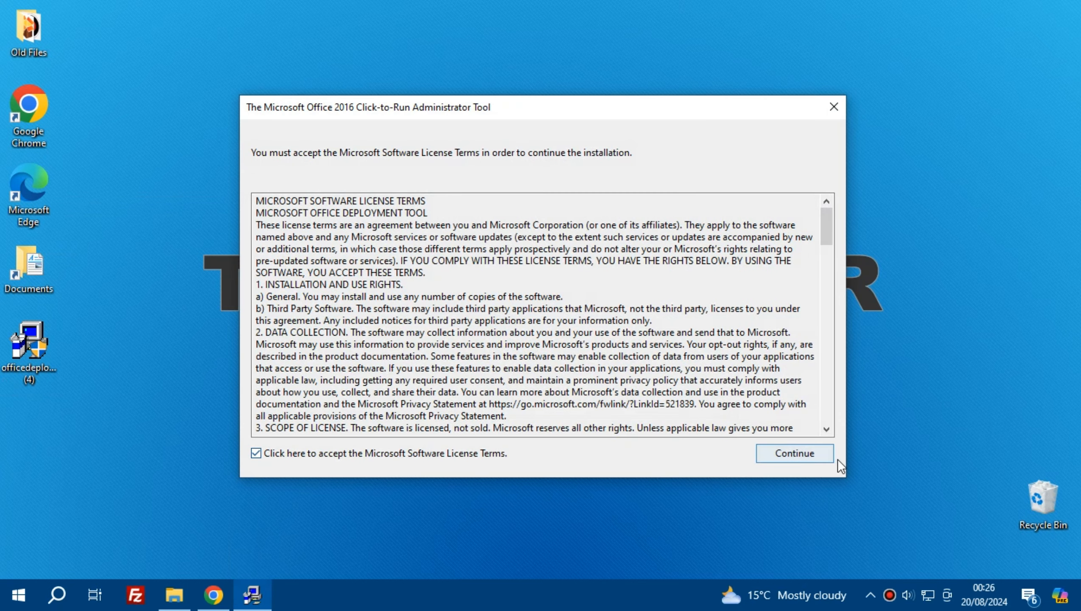
click(805, 459)
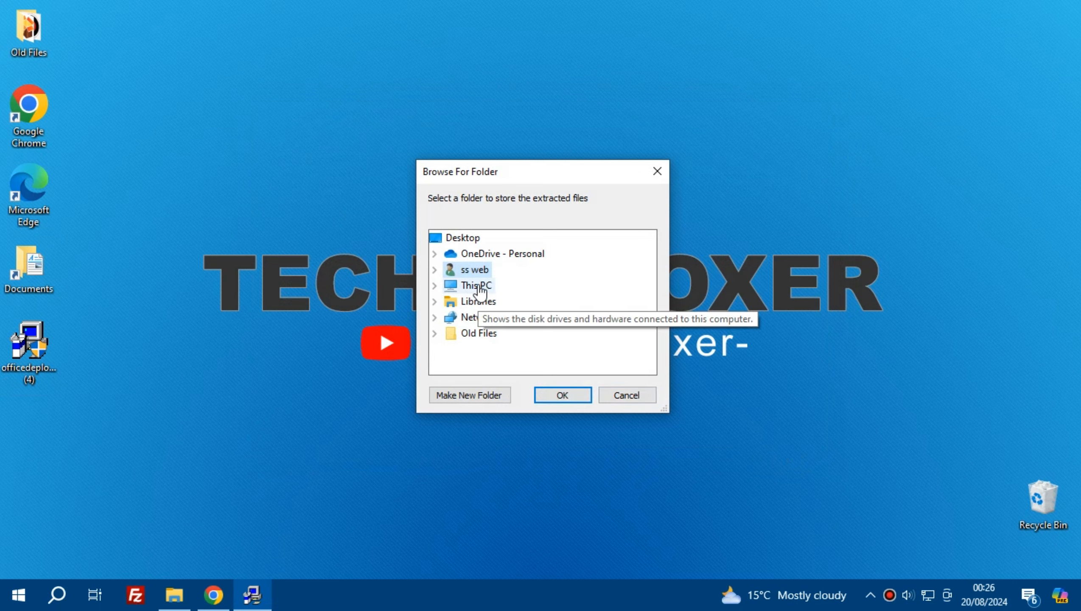
Step: Extract the deployment tool's files into the office folder on Local Disk (C:)
click(478, 286)
scroll(528, 320, down, 1)
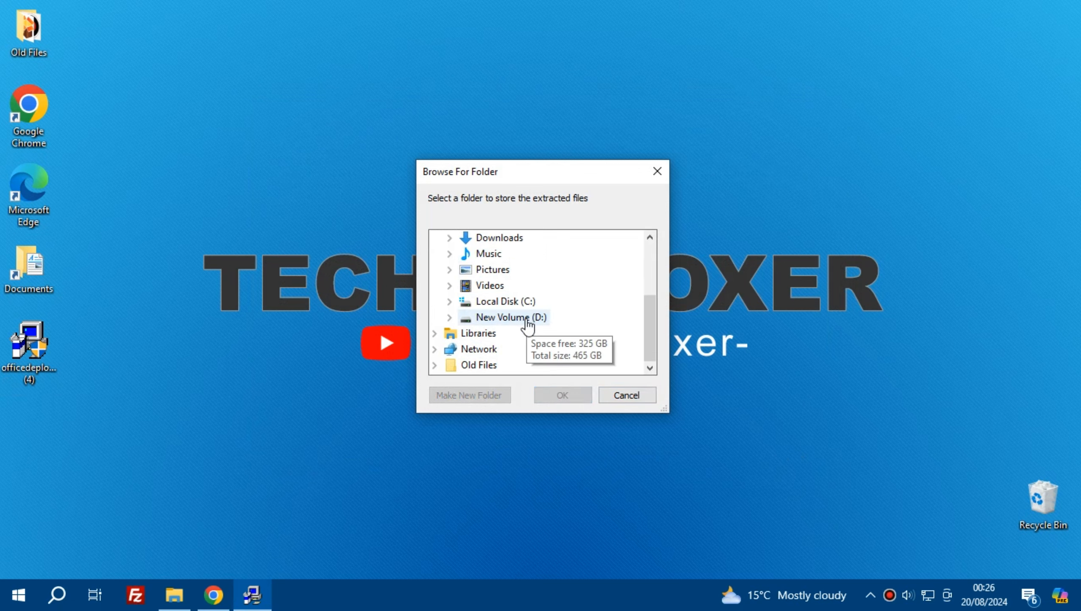
click(516, 303)
click(510, 294)
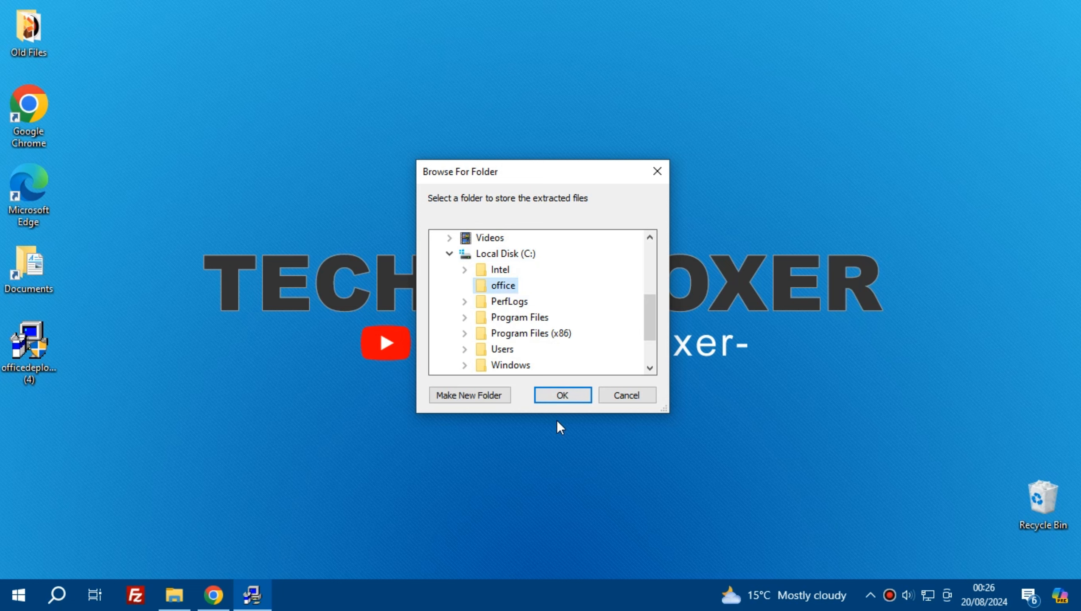
click(567, 397)
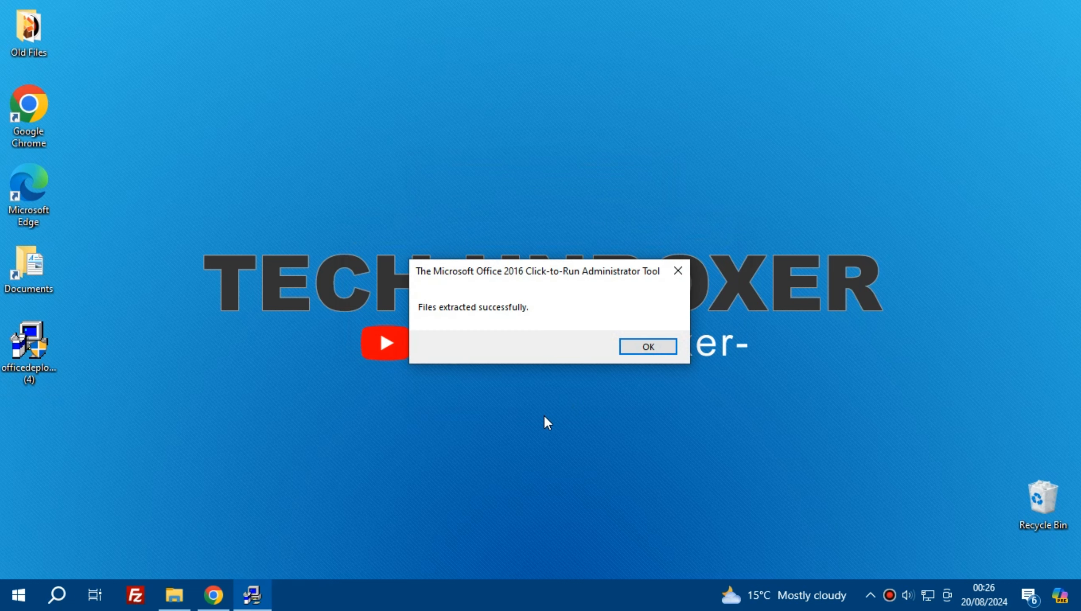
click(636, 343)
Step: Open configuration-Office365-x64 from the C: drive's office folder in Notepad and delete all of its text
click(176, 595)
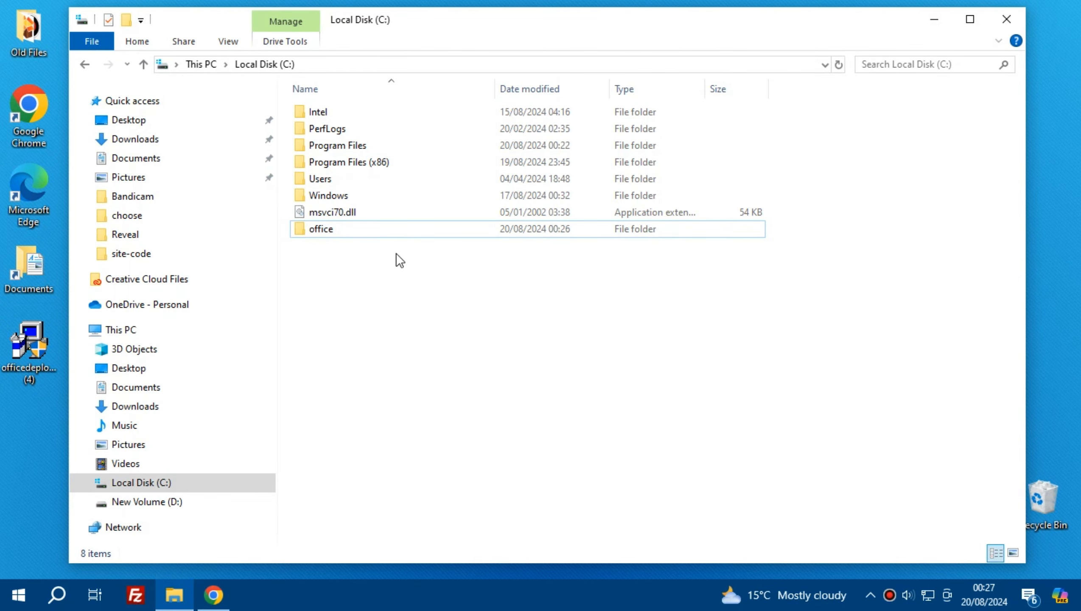
double_click(322, 228)
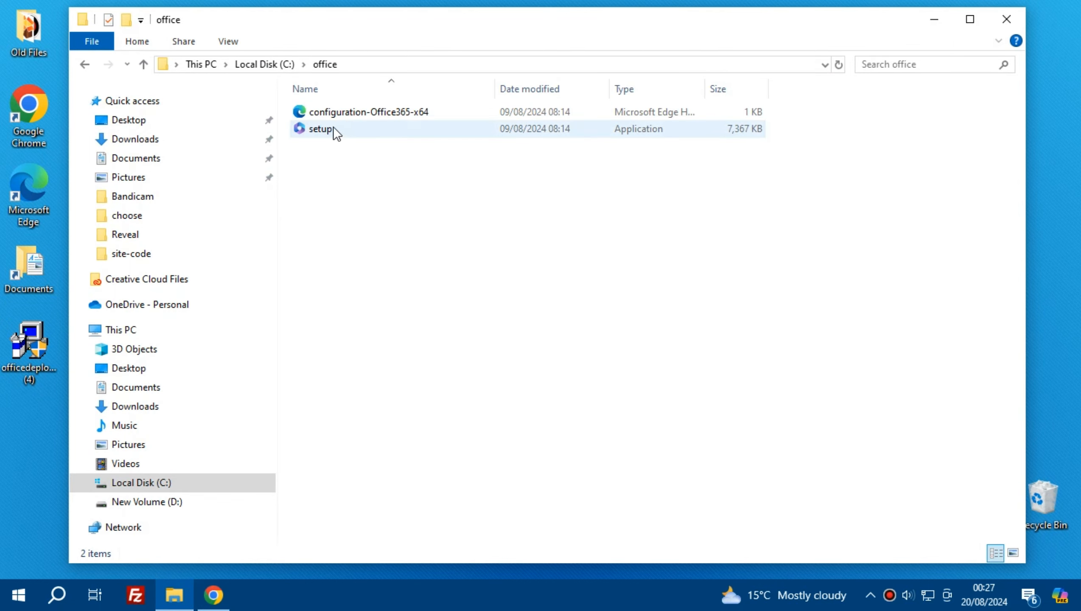
click(345, 120)
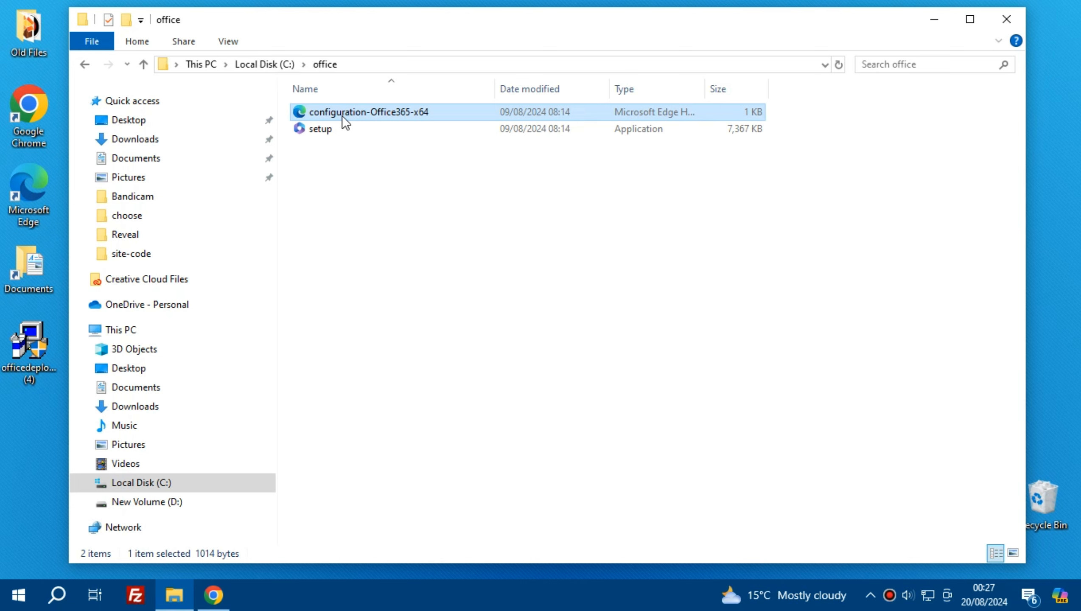
right_click(342, 117)
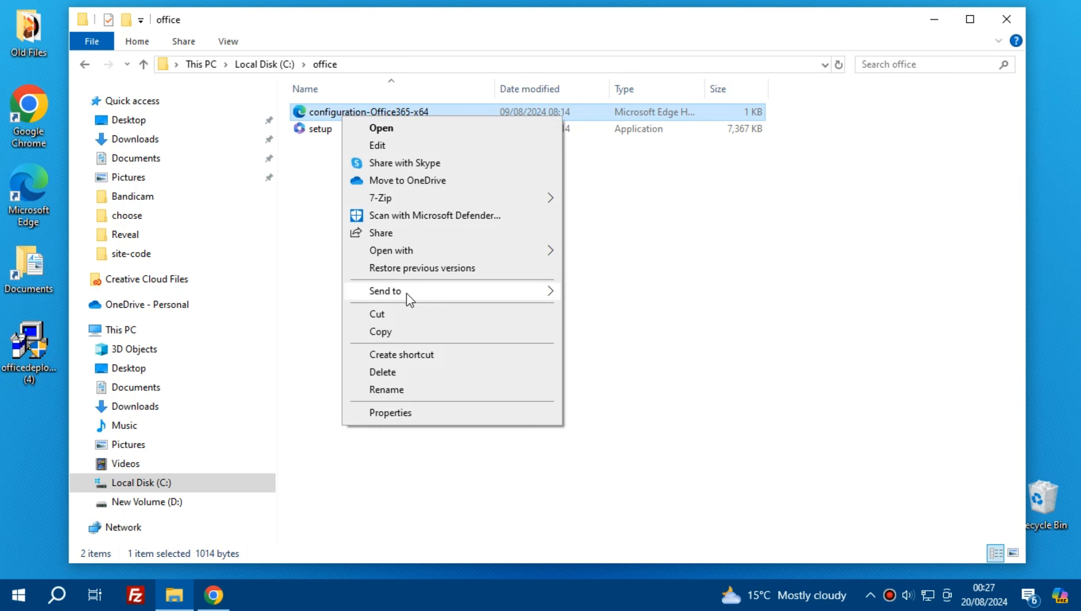
mouse_move(418, 252)
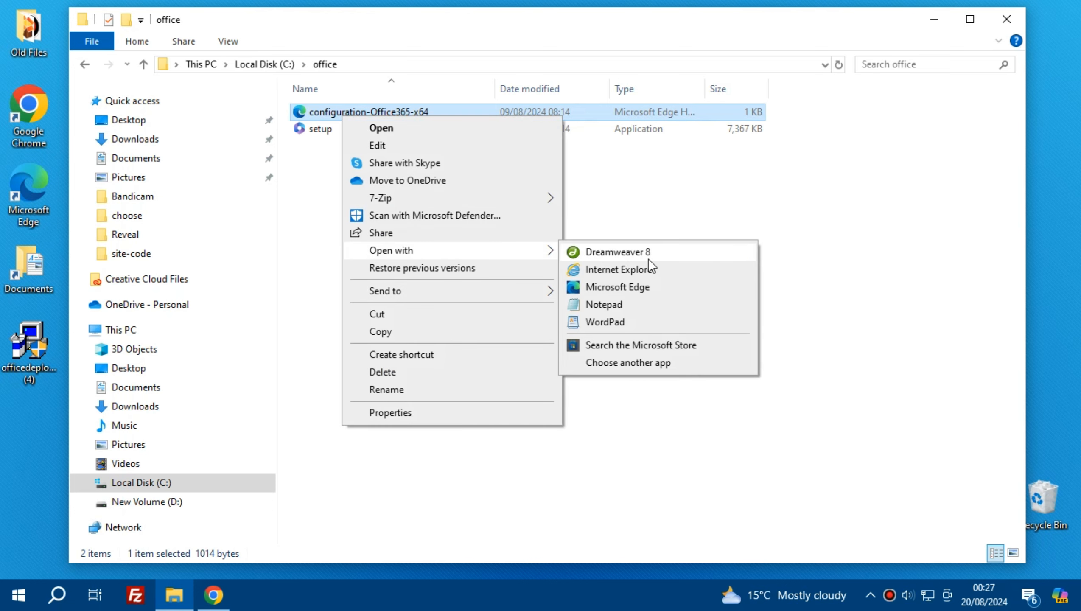
click(617, 305)
key(ctrl+a)
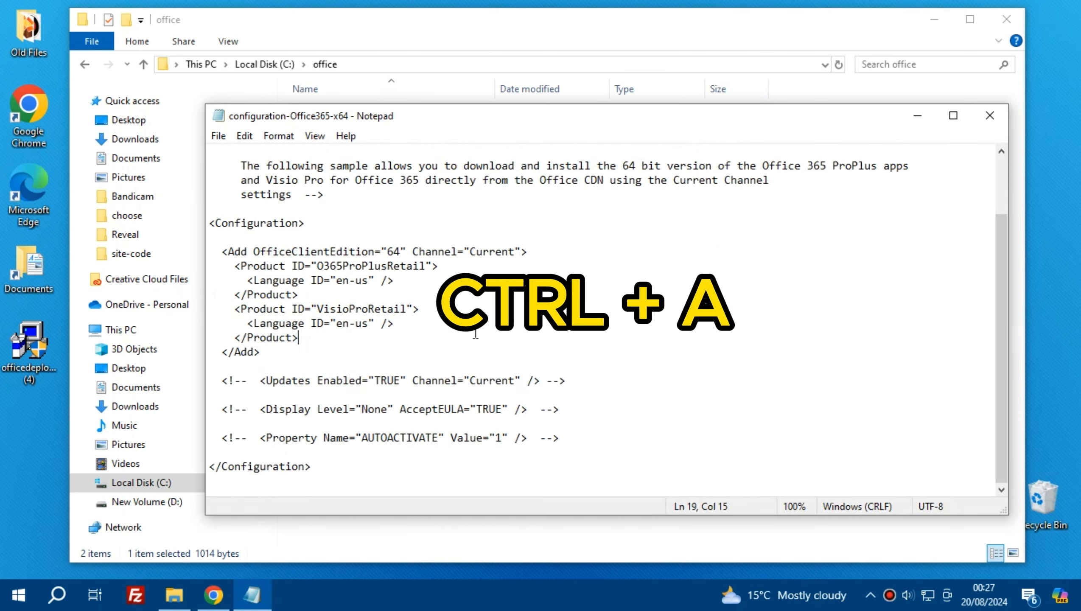
key(Delete)
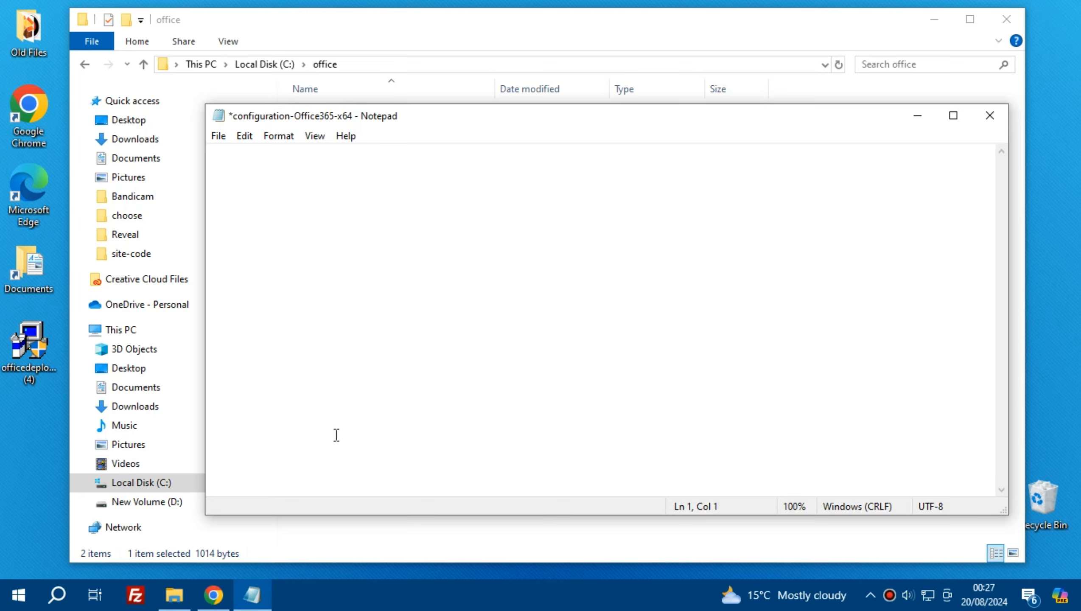
Step: Copy the sample configuration XML from the Install Office LTSC preview page in Chrome and paste it into the empty Notepad file
click(214, 594)
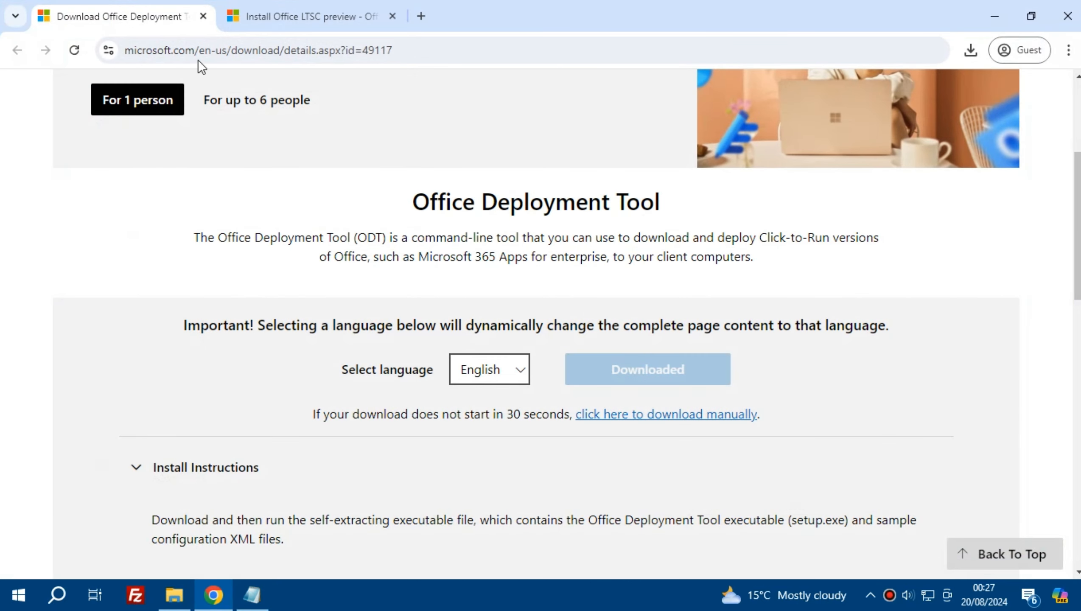
click(320, 10)
drag(418, 296, 620, 284)
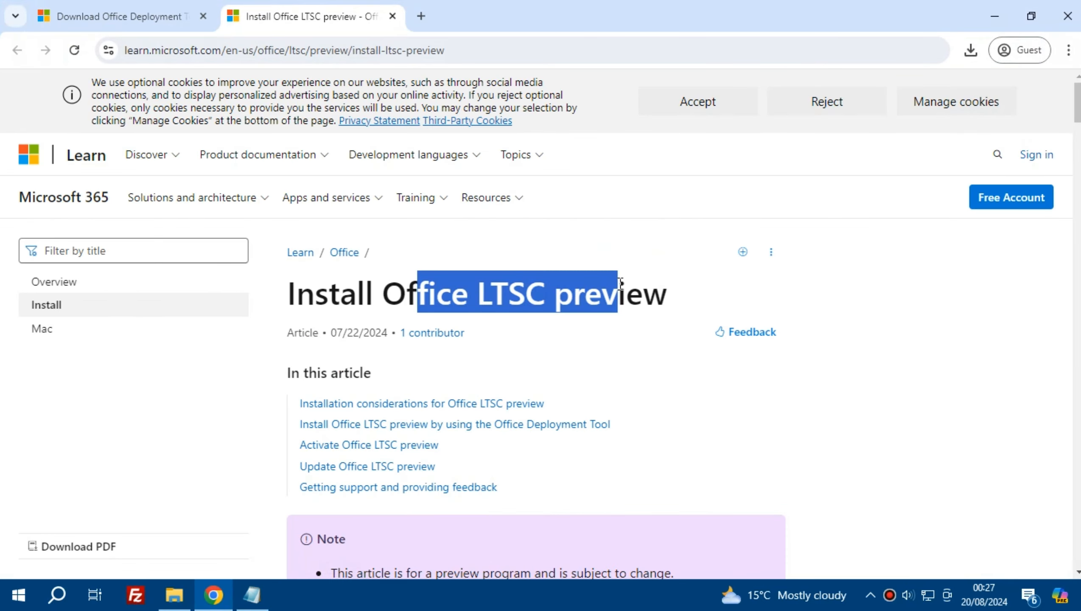
click(618, 341)
scroll(584, 406, down, 10)
scroll(642, 407, up, 7)
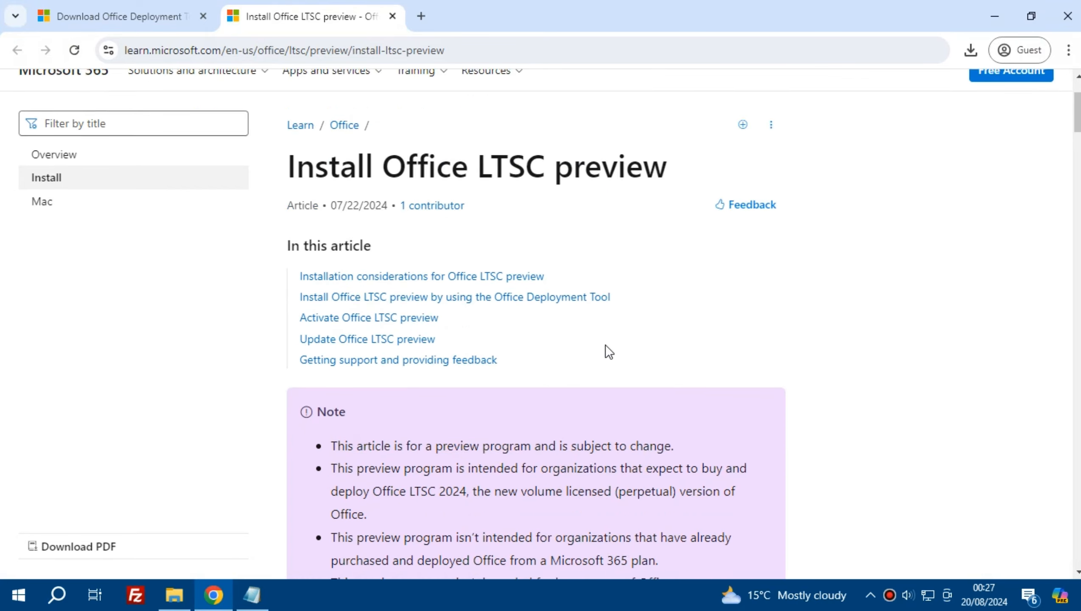
scroll(607, 352, down, 5)
drag(1078, 138, 1078, 323)
click(771, 121)
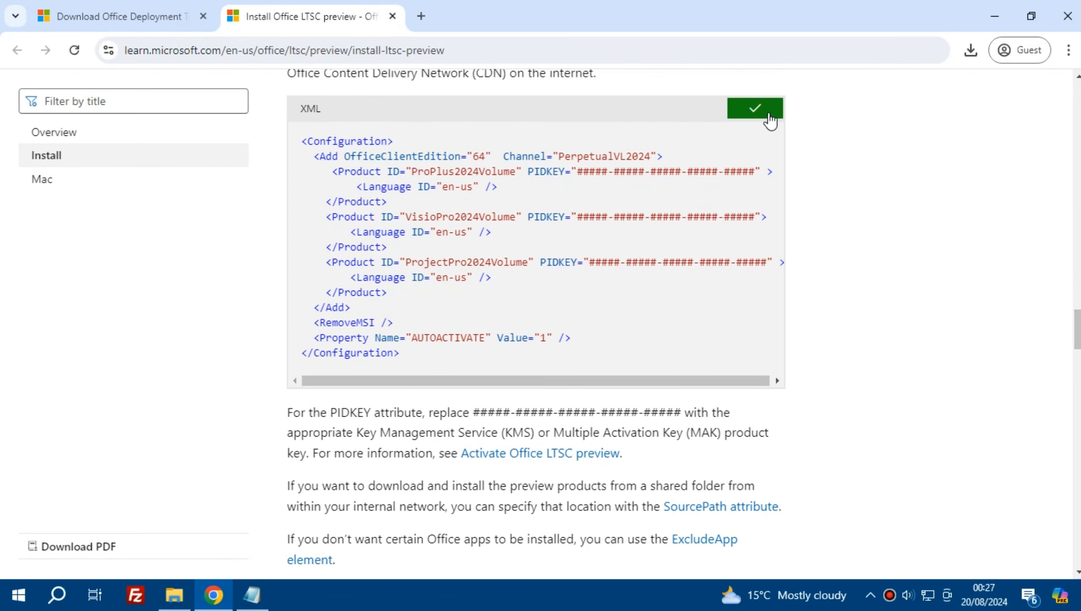
scroll(757, 206, up, 2)
click(251, 601)
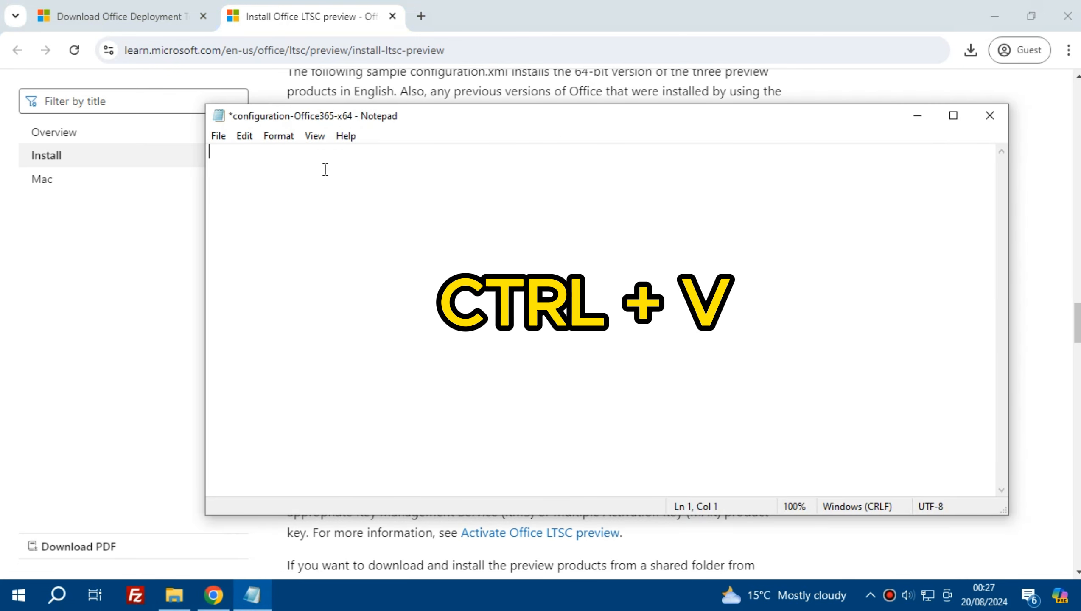
key(ctrl+v)
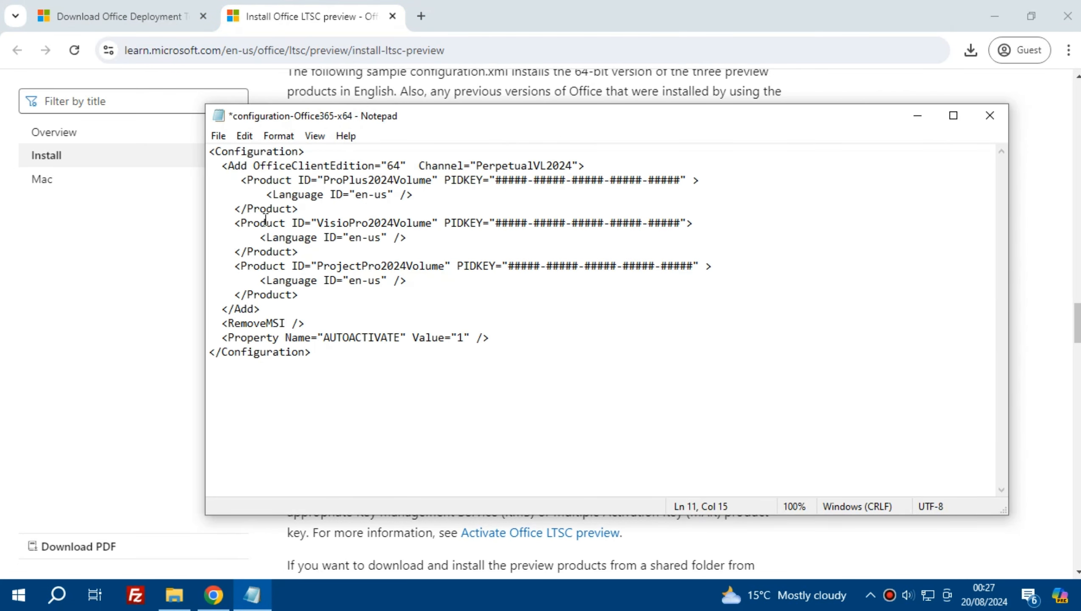
Step: Delete the VisioPro2024Volume and ProjectPro2024Volume product blocks and the leftover blank line from the configuration
click(234, 223)
drag(235, 224, 309, 298)
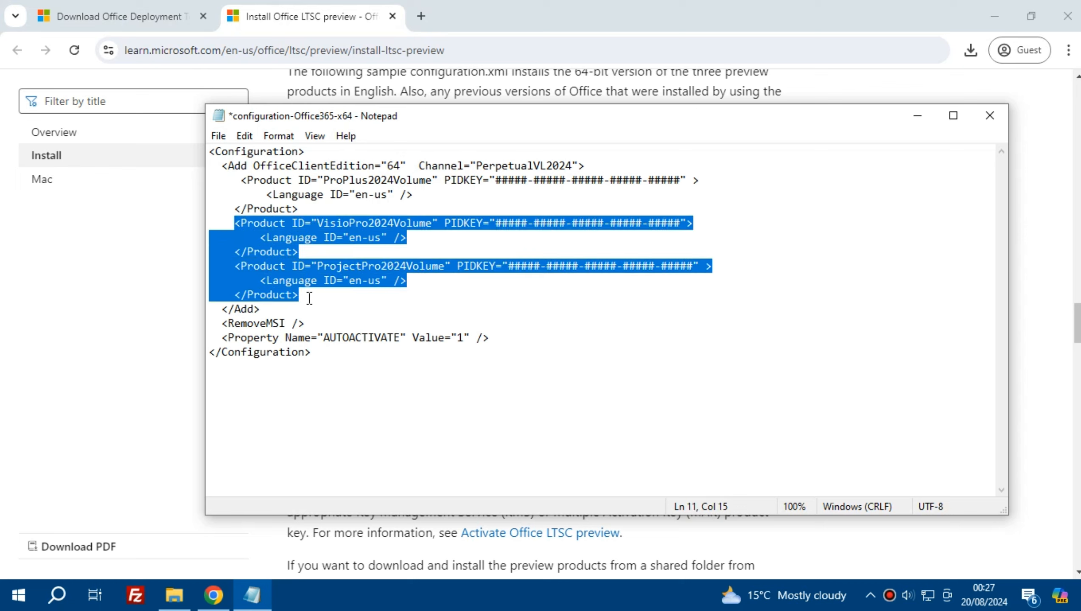
key(Delete)
drag(246, 225, 193, 222)
key(BackSpace)
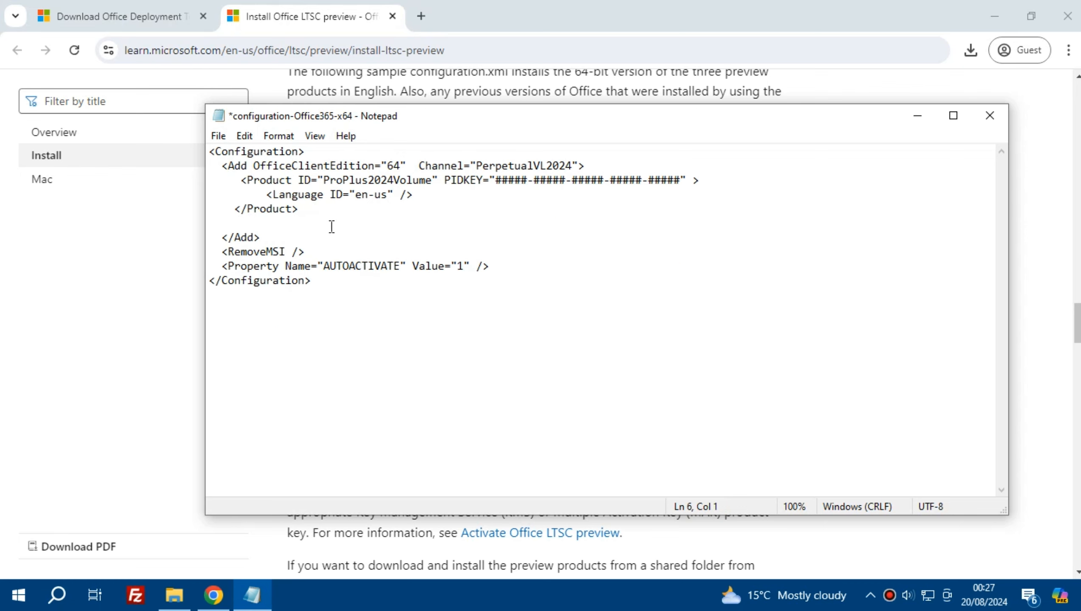
key(BackSpace)
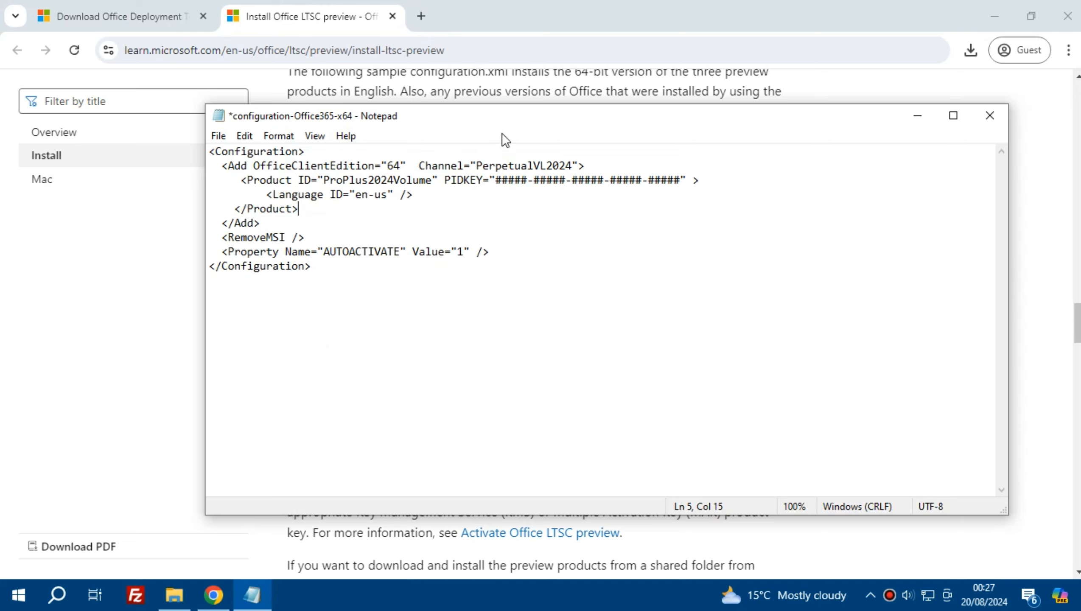
Step: Copy the KMS product key for Office LTSC 2024 for commercial preview from the activation table on the Chrome page
drag(498, 129, 414, 155)
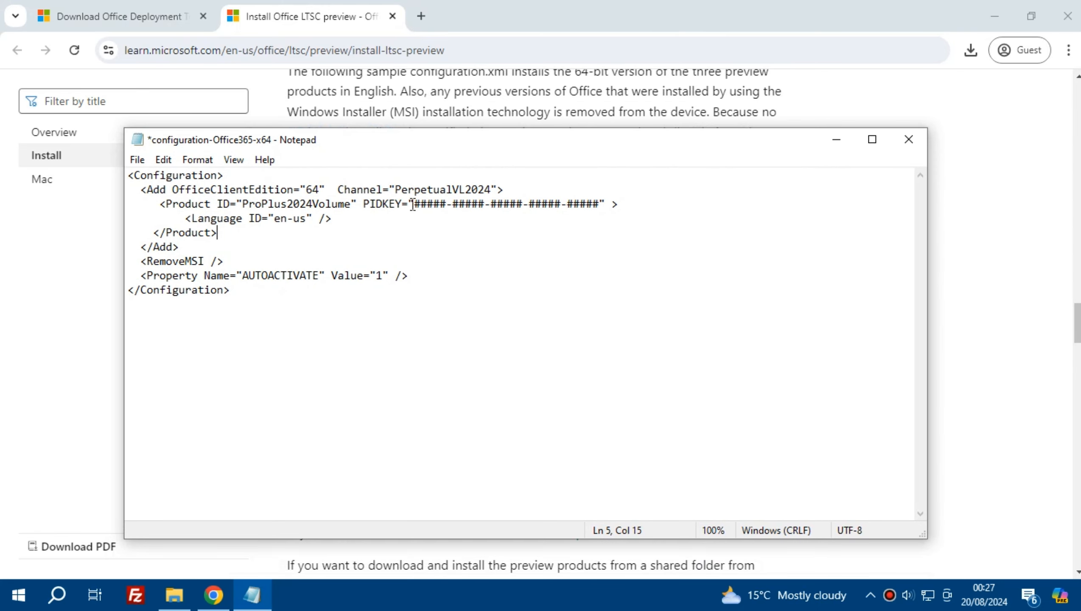
drag(415, 204, 599, 198)
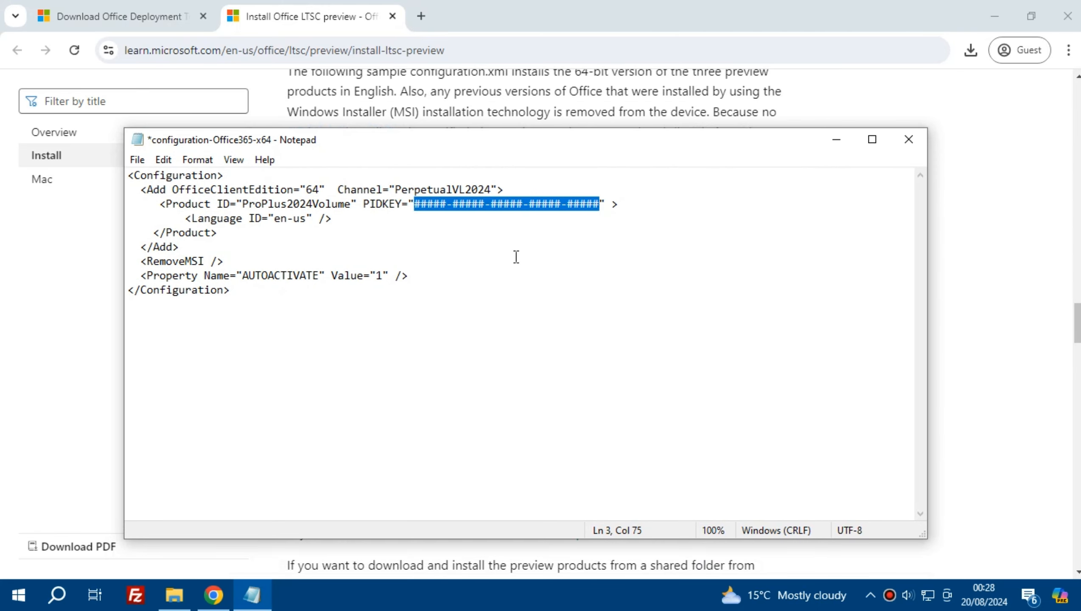
click(411, 255)
click(80, 300)
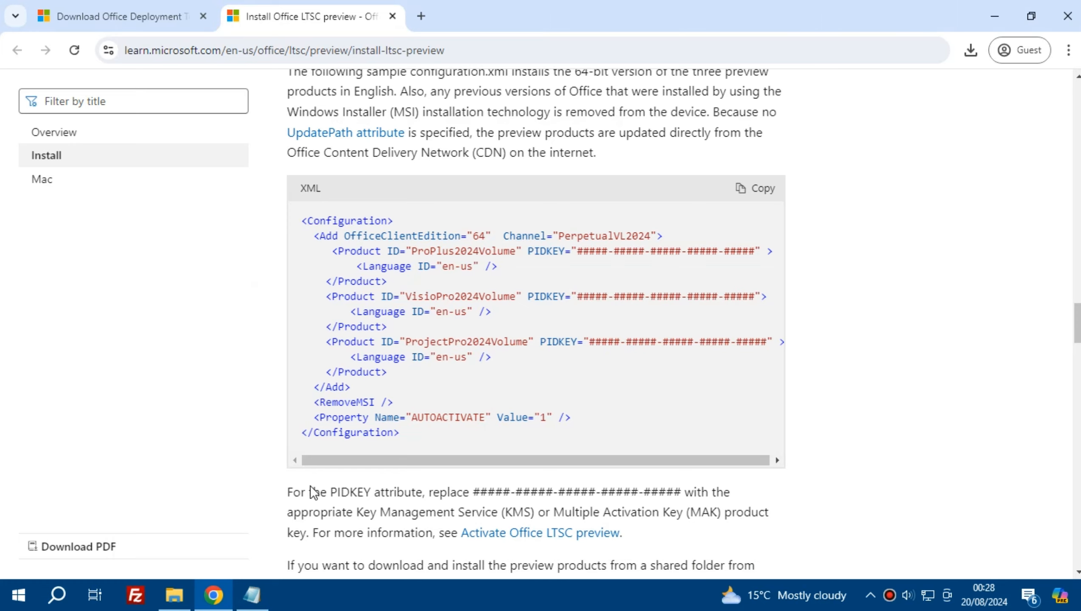
scroll(311, 488, down, 12)
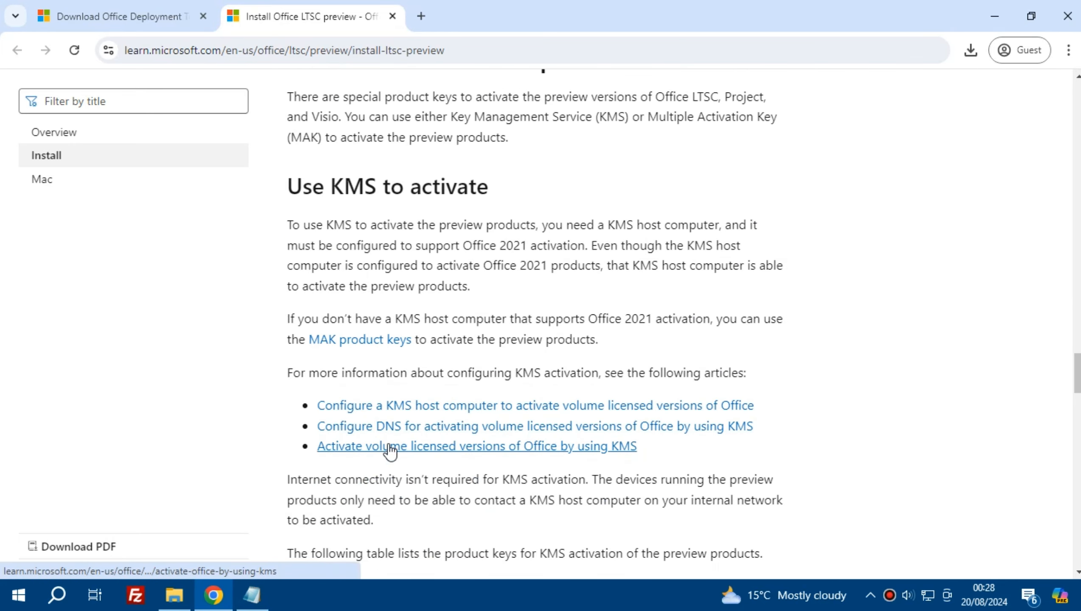
scroll(390, 450, down, 6)
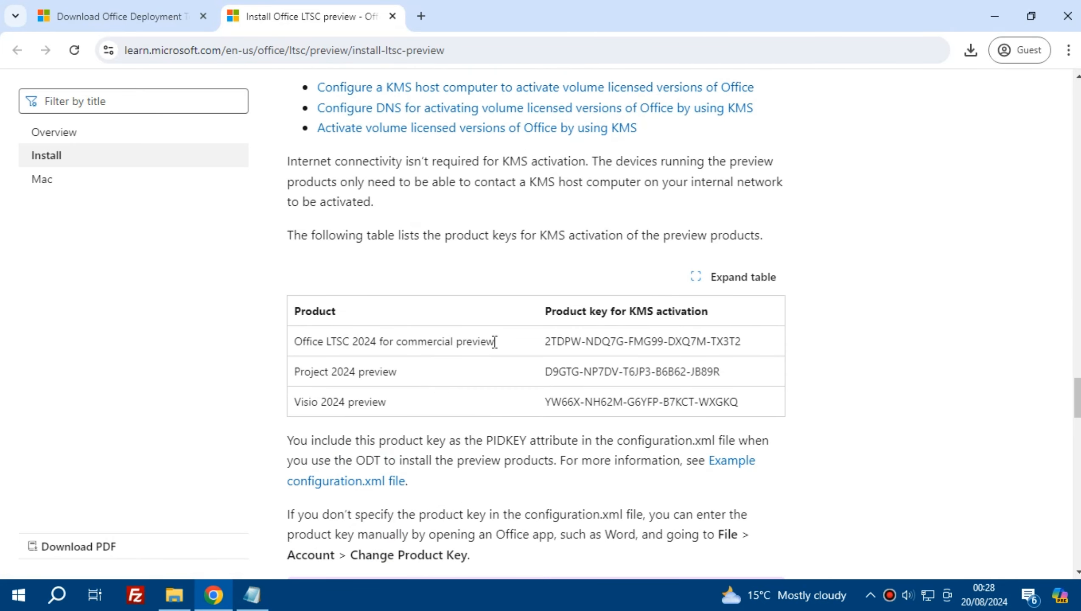
drag(545, 341, 742, 341)
right_click(719, 343)
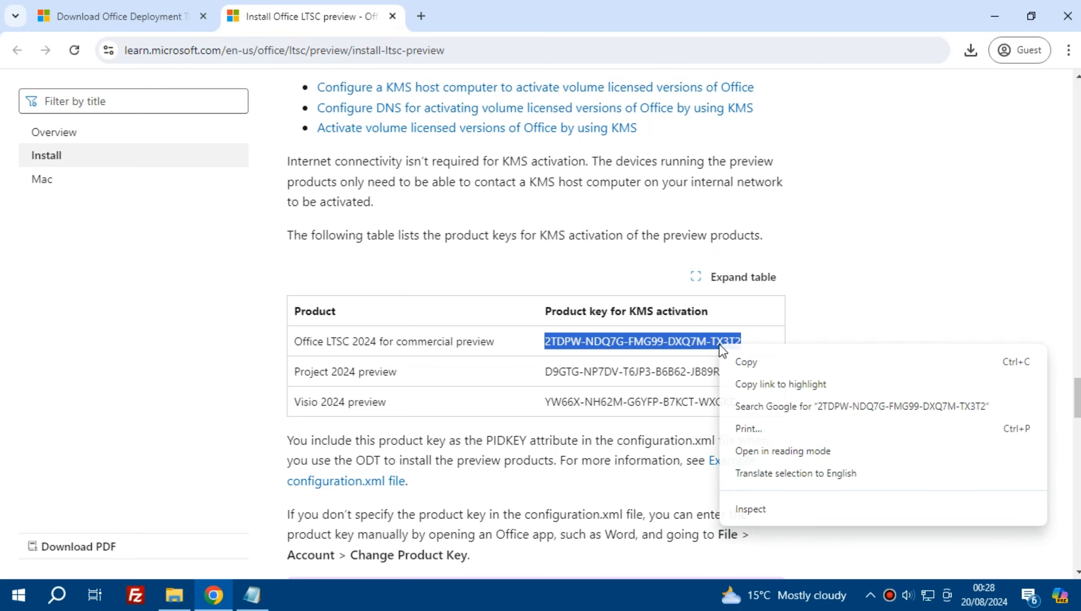
click(747, 360)
Step: Replace the PIDKEY placeholder of ProPlus2024Volume in the Notepad configuration with the copied product key
click(252, 595)
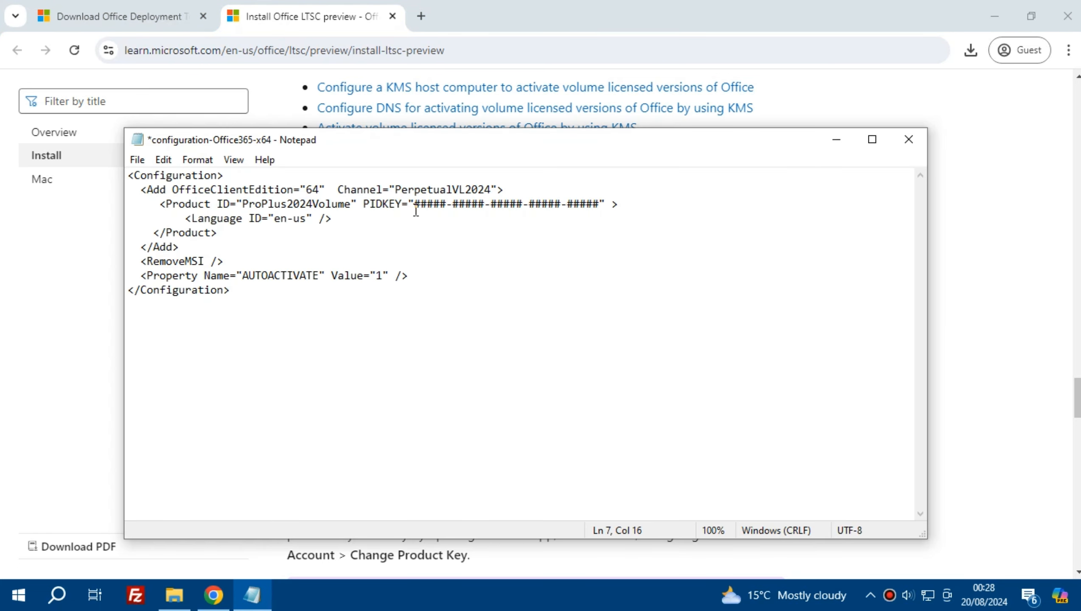
drag(411, 203, 598, 204)
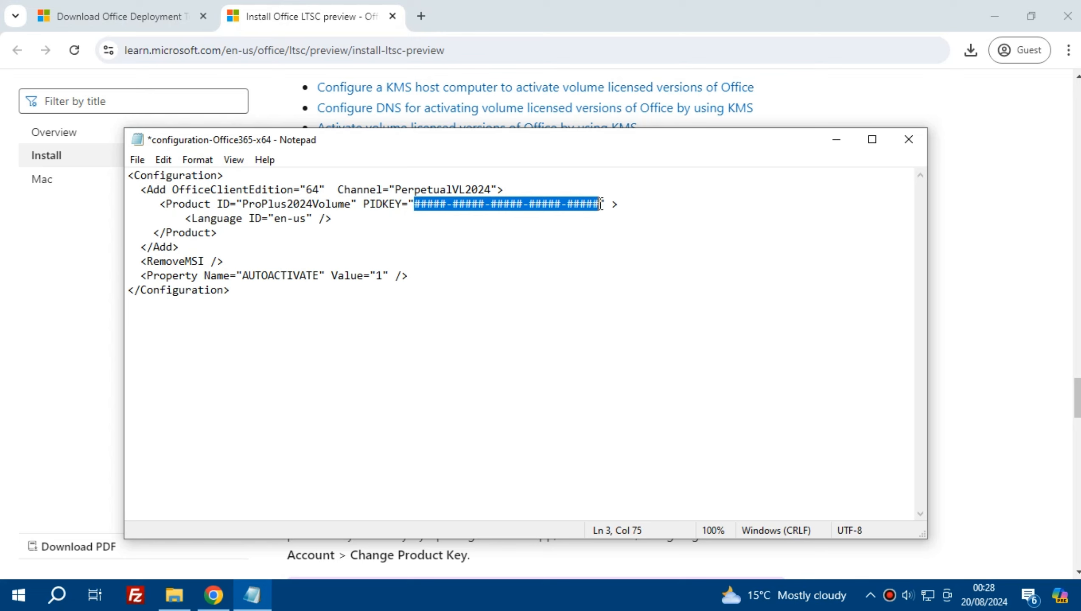
right_click(592, 205)
click(634, 273)
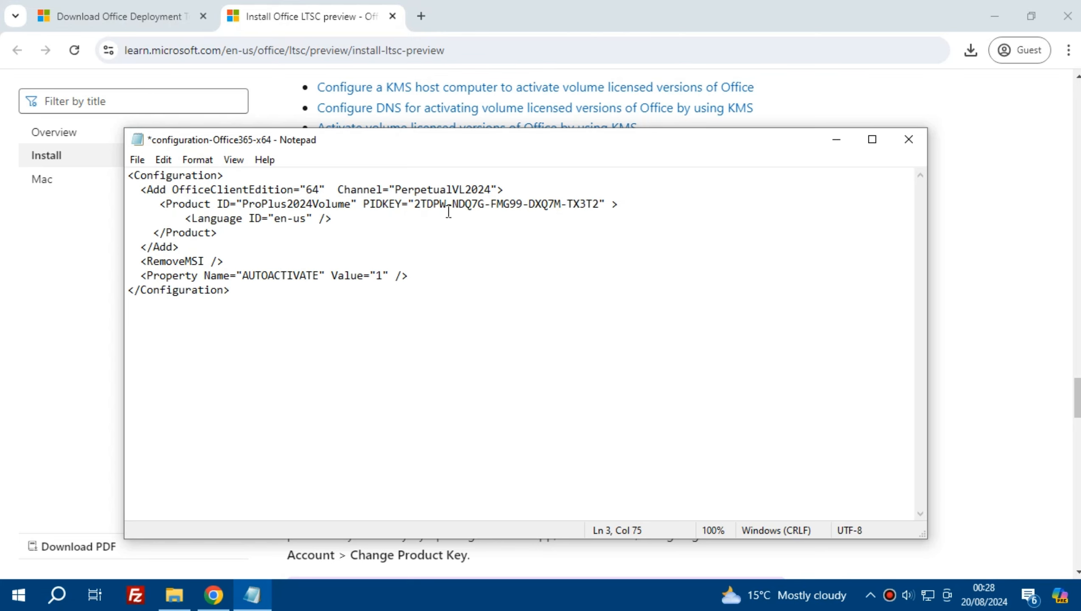
click(357, 256)
Step: Save the edited configuration as configuration.xml in the C:\office folder and close Notepad
click(138, 160)
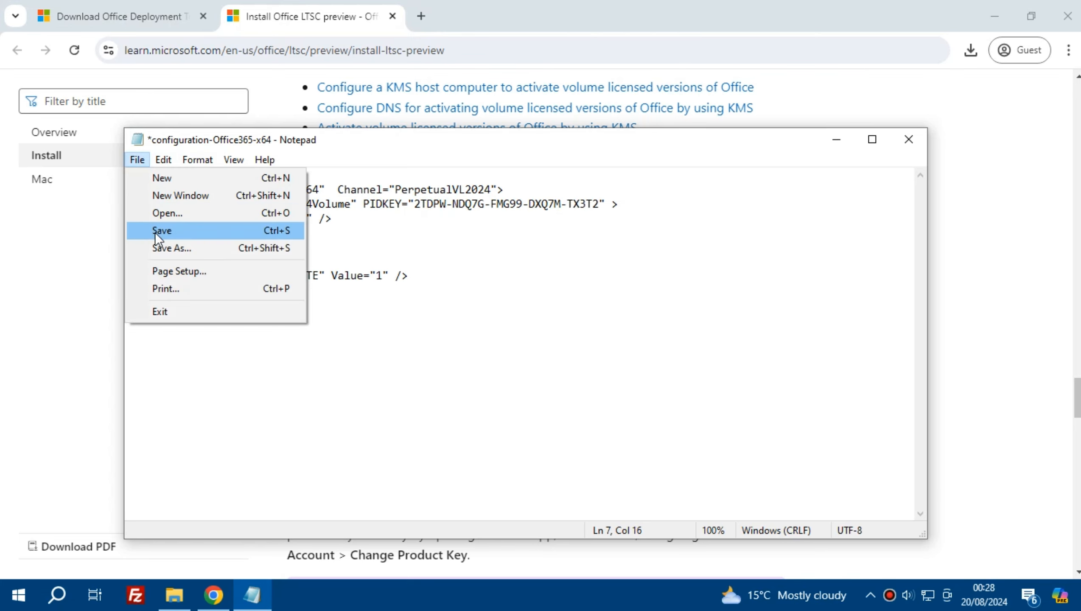
click(213, 250)
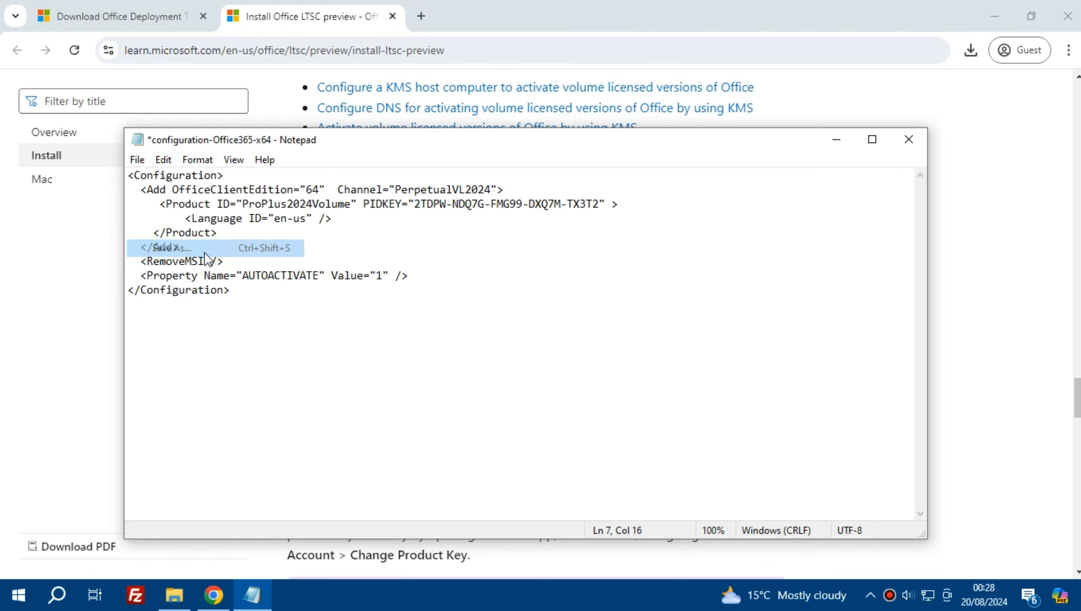
drag(292, 474, 403, 466)
text(.xml)
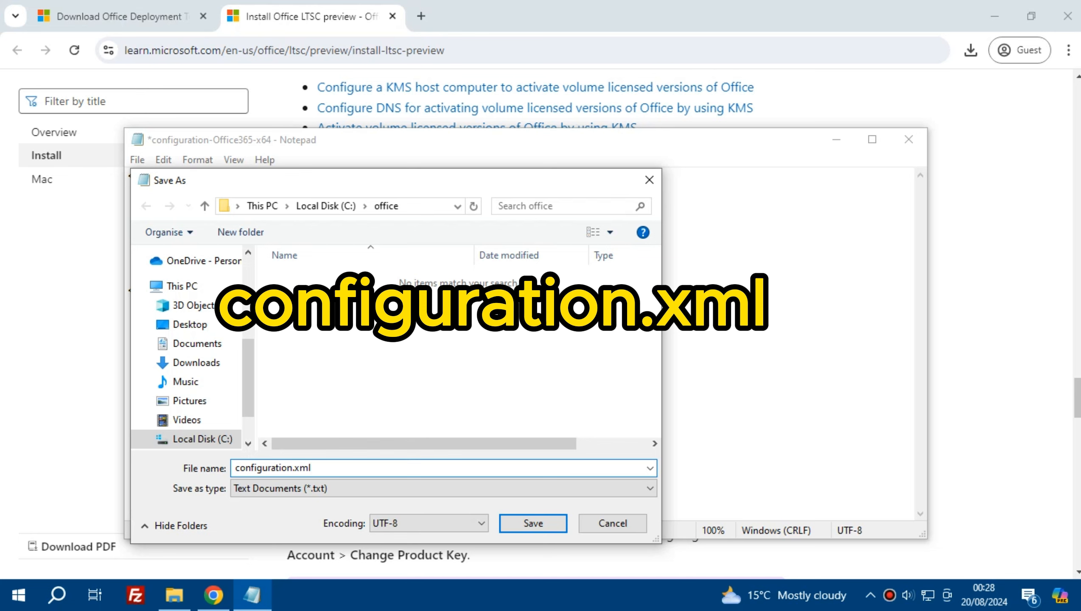
click(534, 524)
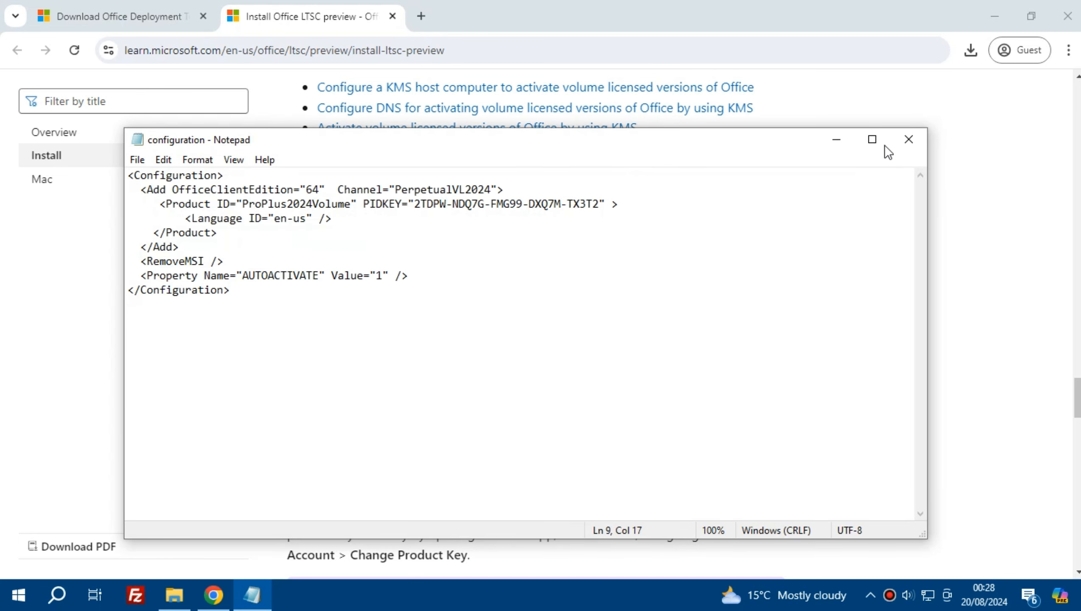
click(908, 141)
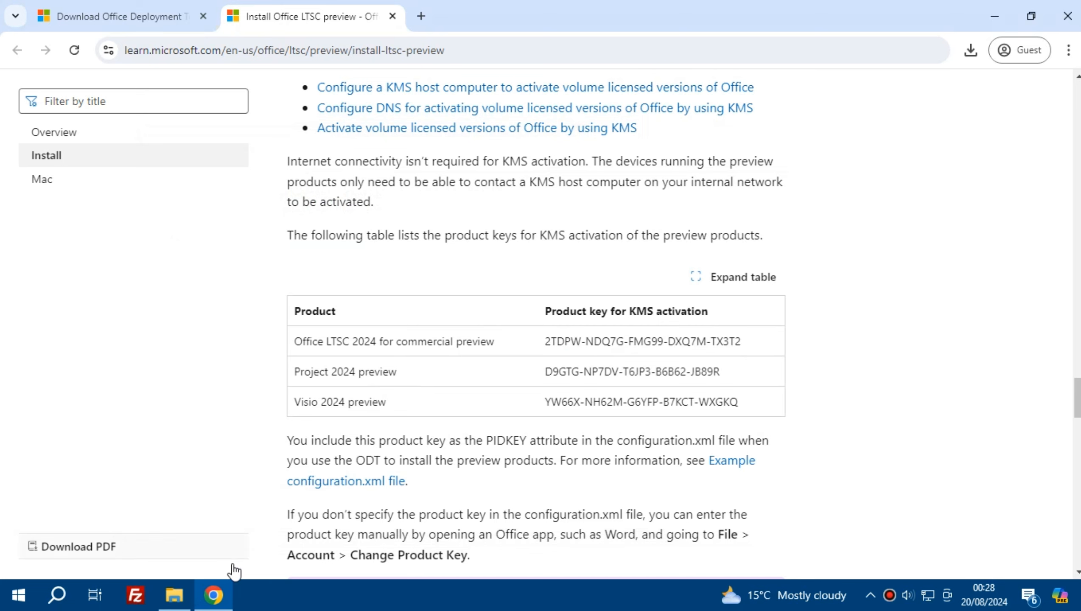
Step: Delete the original configuration-Office365-x64 file from the C: drive's office folder in File Explorer
click(223, 595)
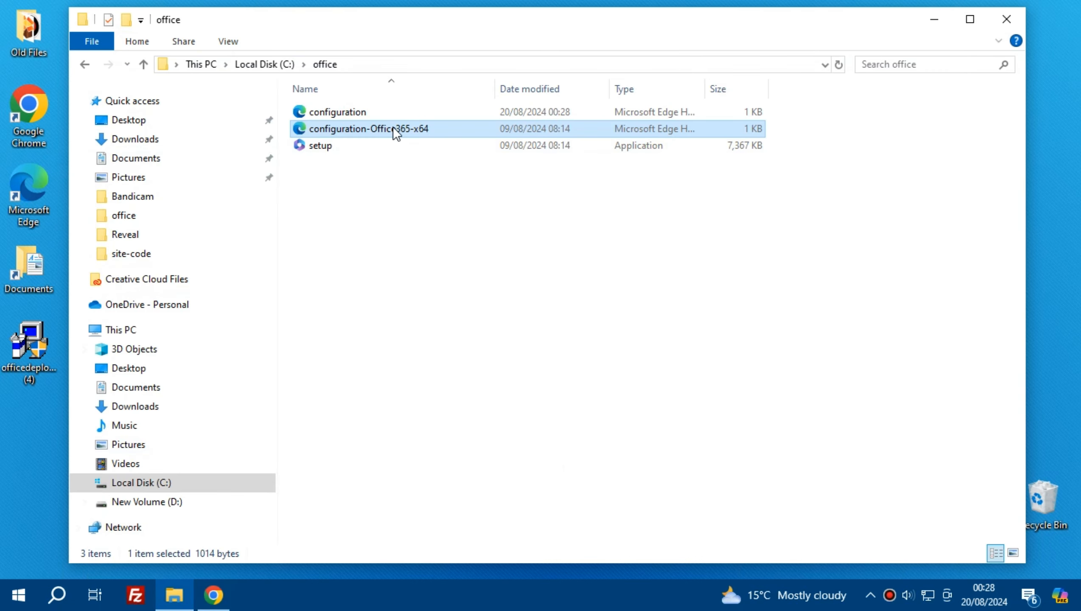
click(373, 183)
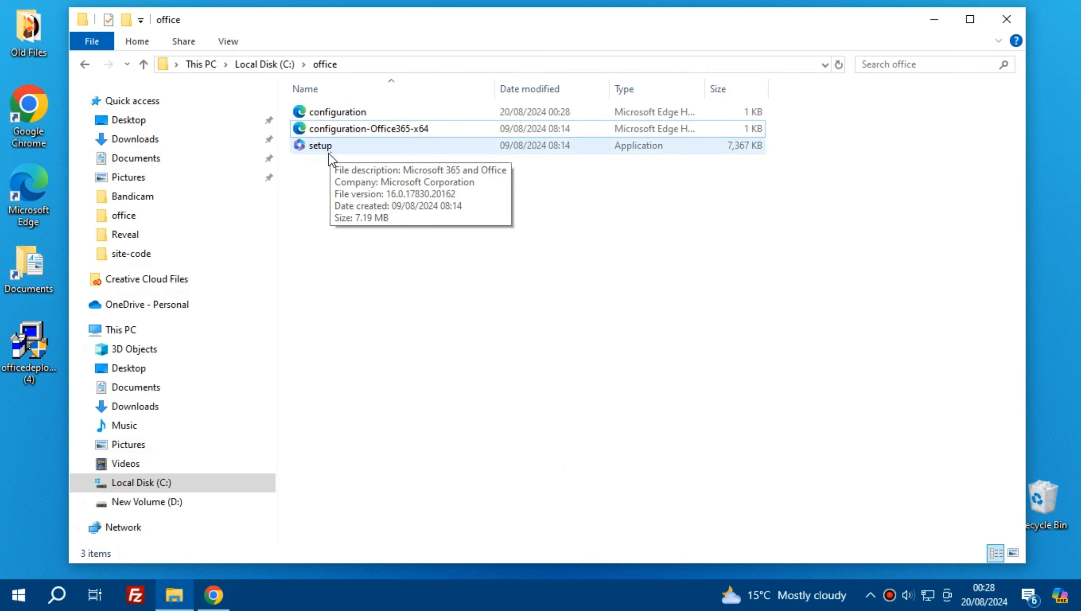
click(383, 132)
right_click(382, 131)
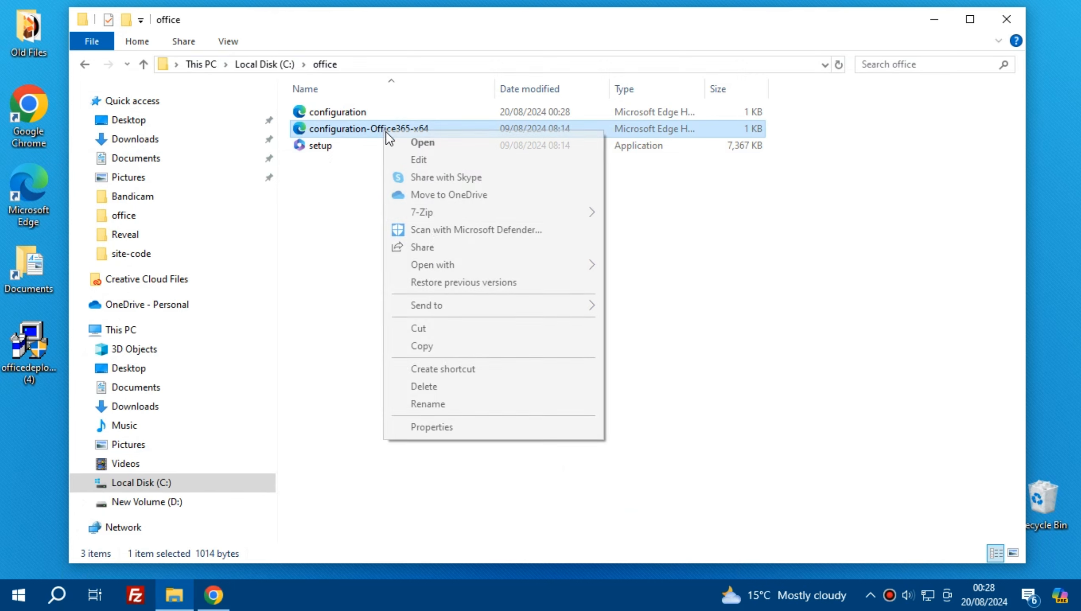
click(426, 386)
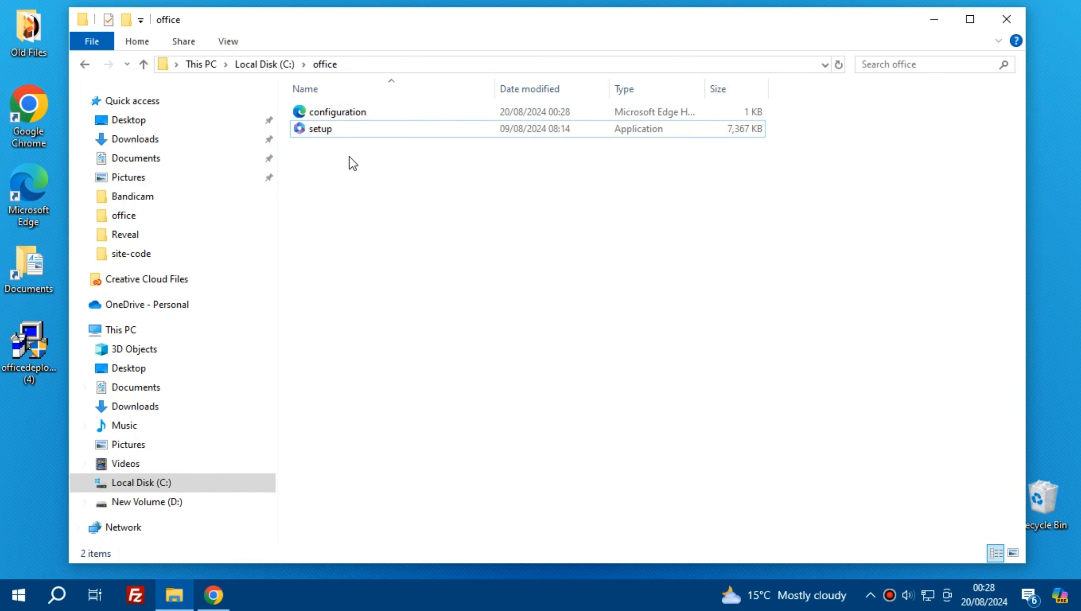
Step: Copy the office folder's full path, C:\office, from File Explorer
click(352, 65)
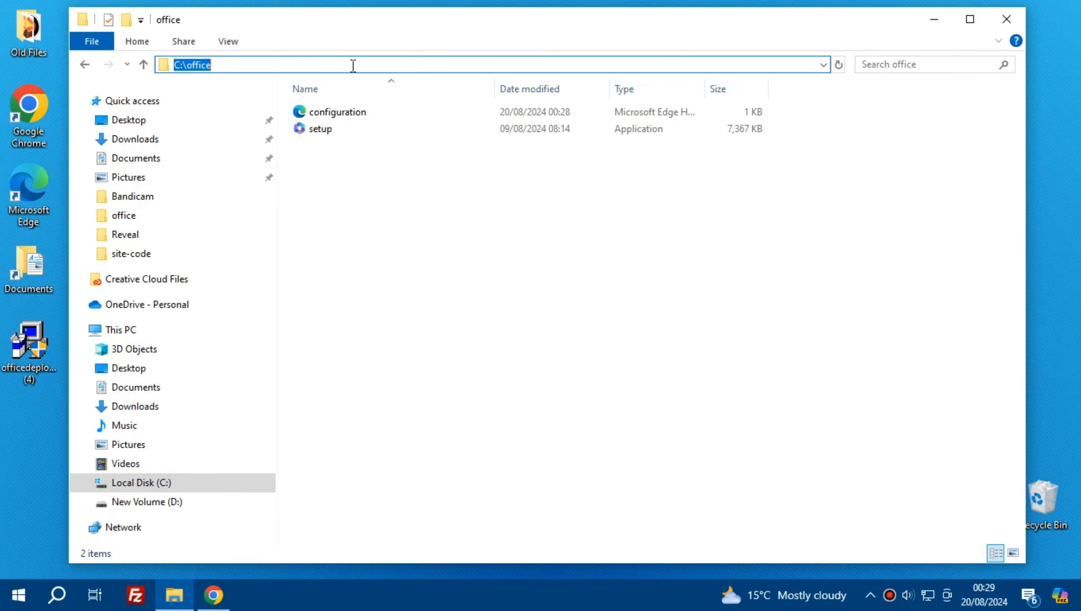
right_click(199, 66)
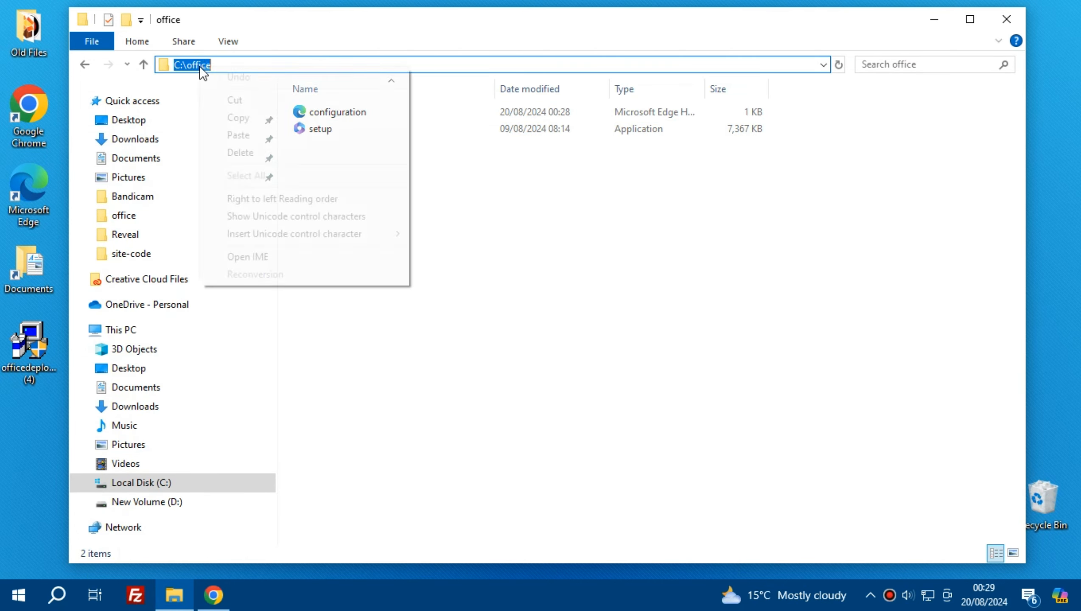
click(227, 119)
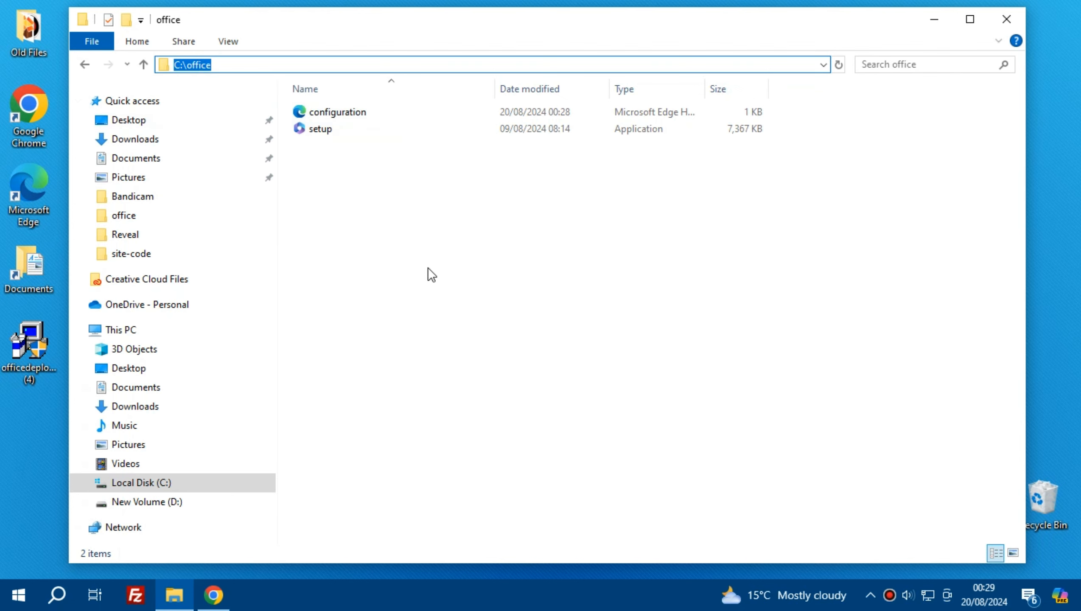
click(439, 287)
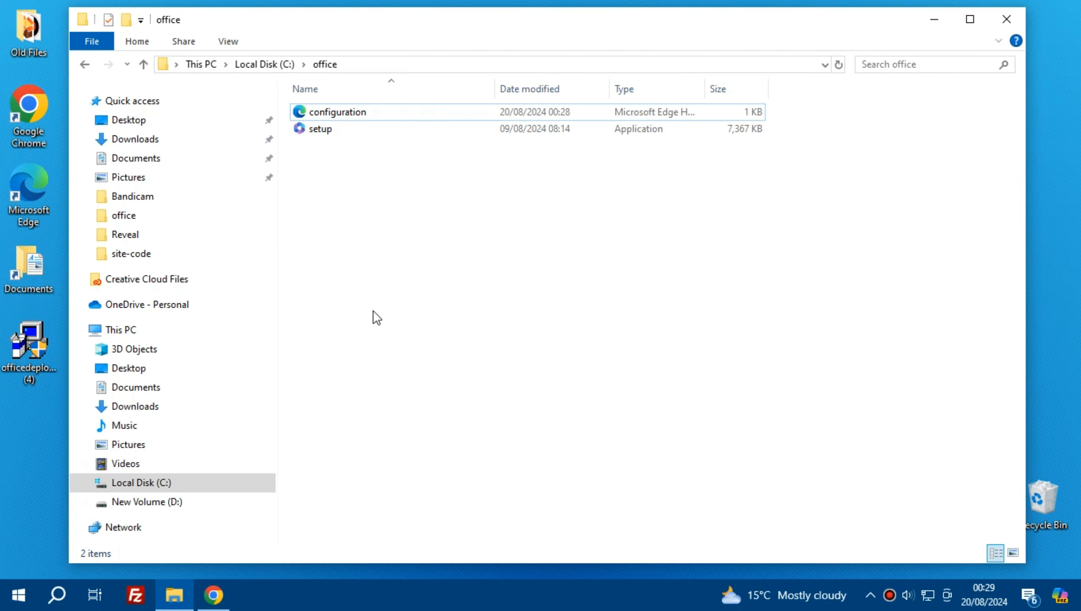
Step: Open Command Prompt as administrator and change the directory to the copied path with cd C:\office
click(63, 603)
text(command)
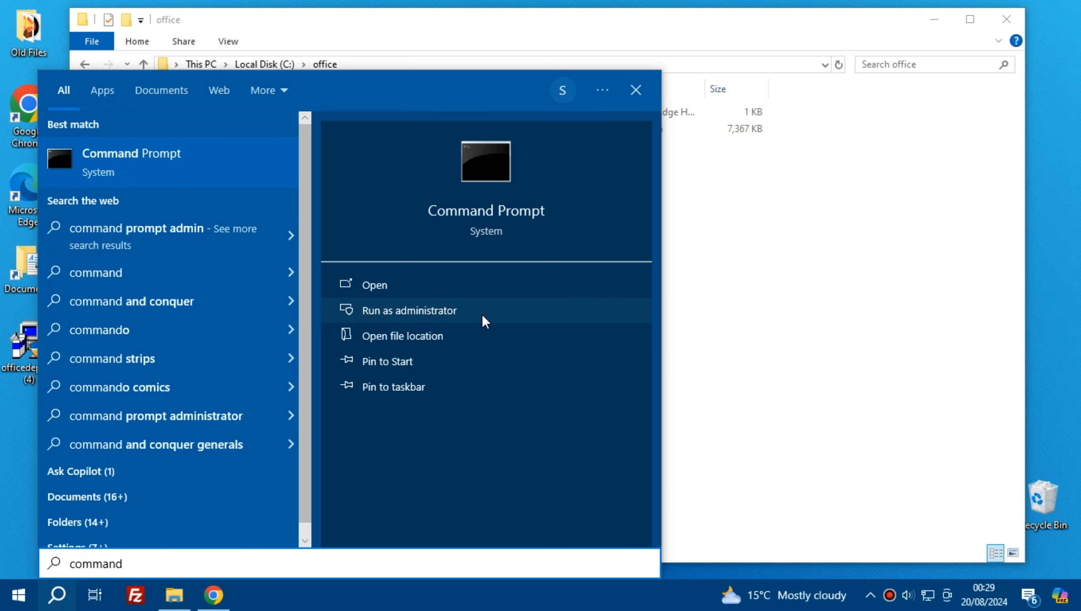
click(462, 311)
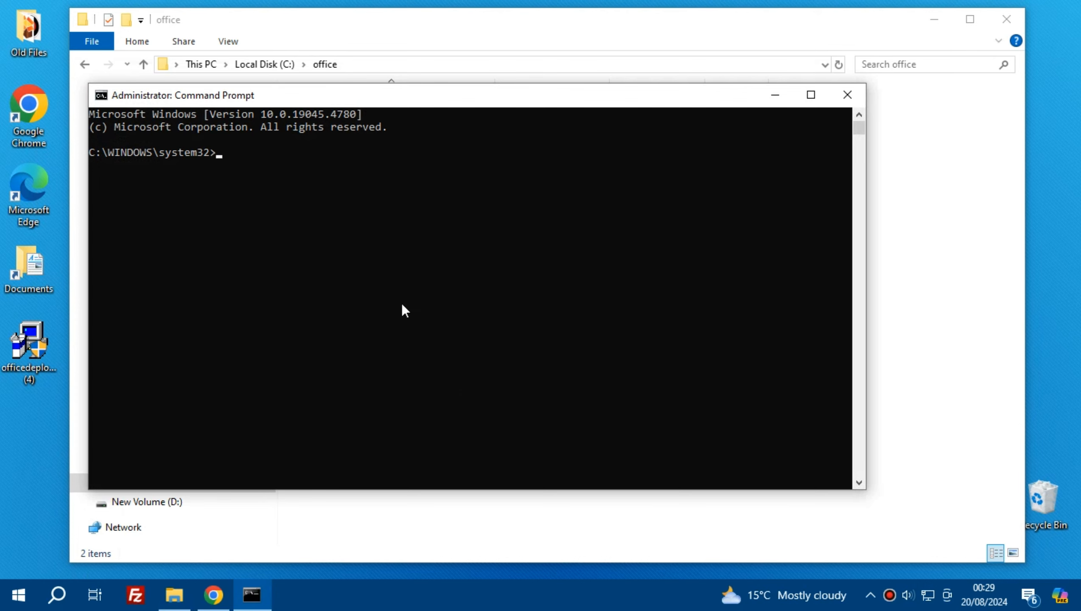
text(cd)
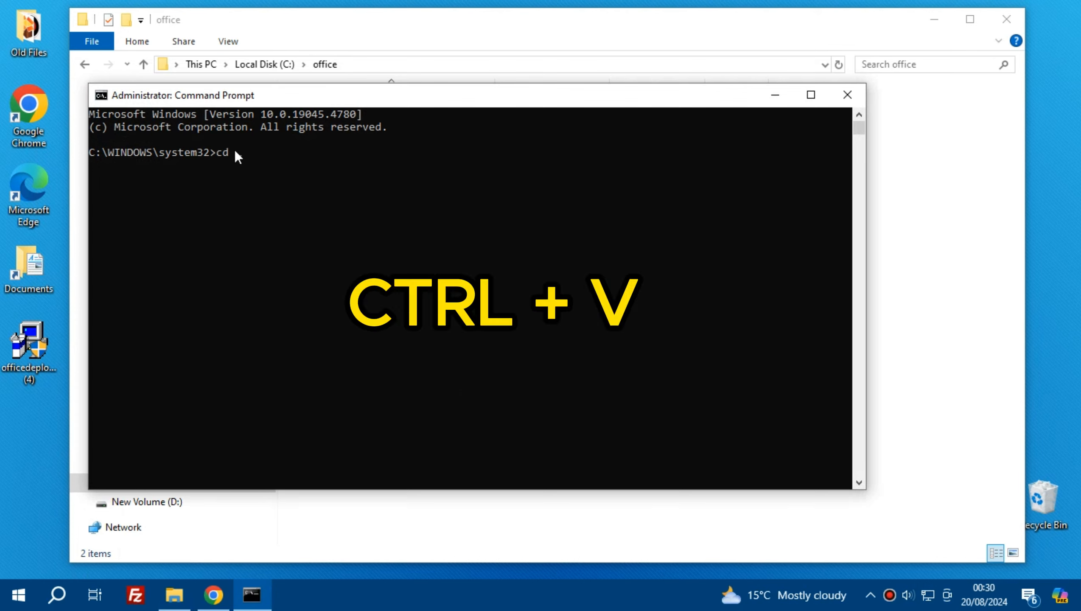
key(ctrl+v)
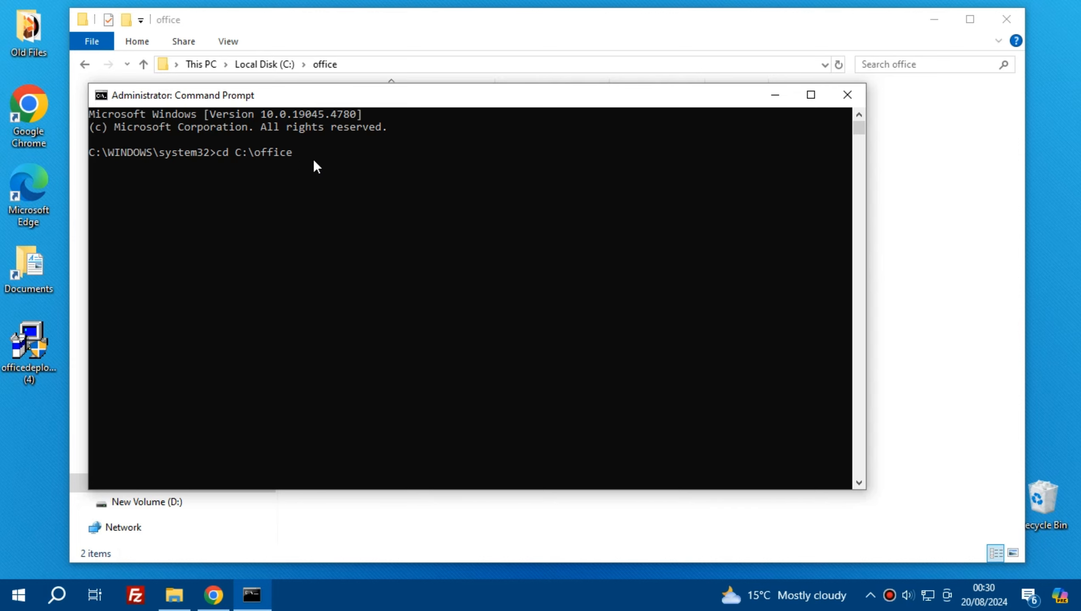
key(Return)
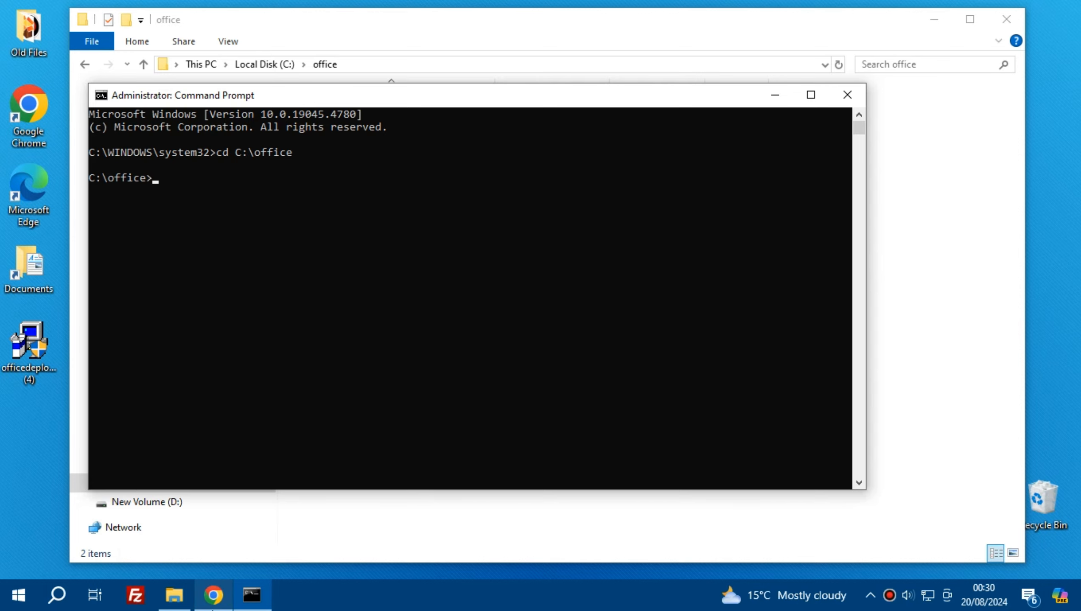
Step: Copy the setup.exe /configure configuration.xml command from the Chrome page and run it in Command Prompt
click(217, 606)
drag(1077, 386, 1076, 287)
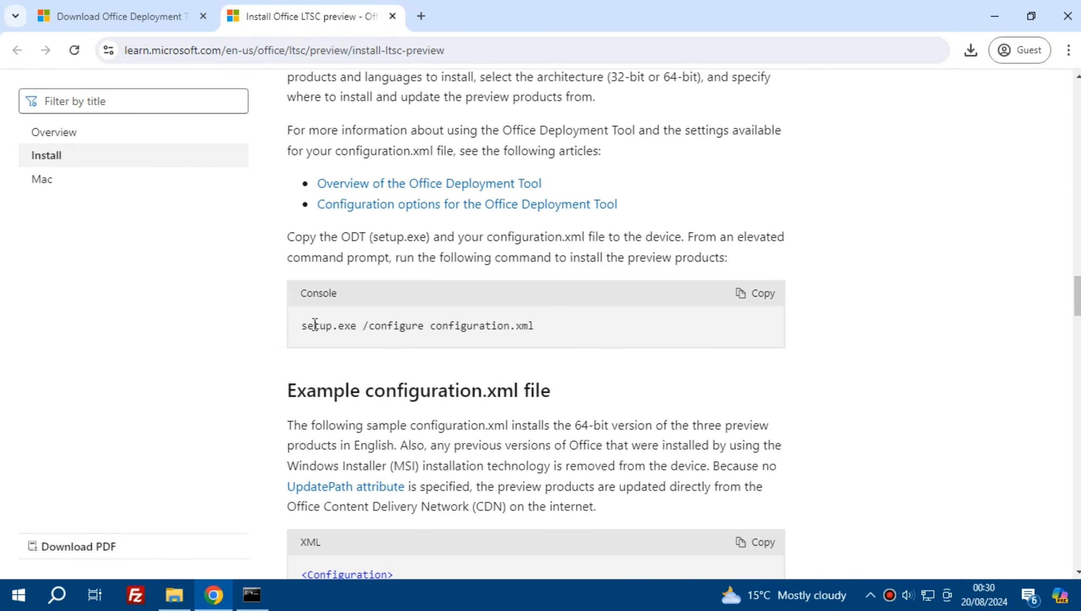
click(763, 299)
click(257, 606)
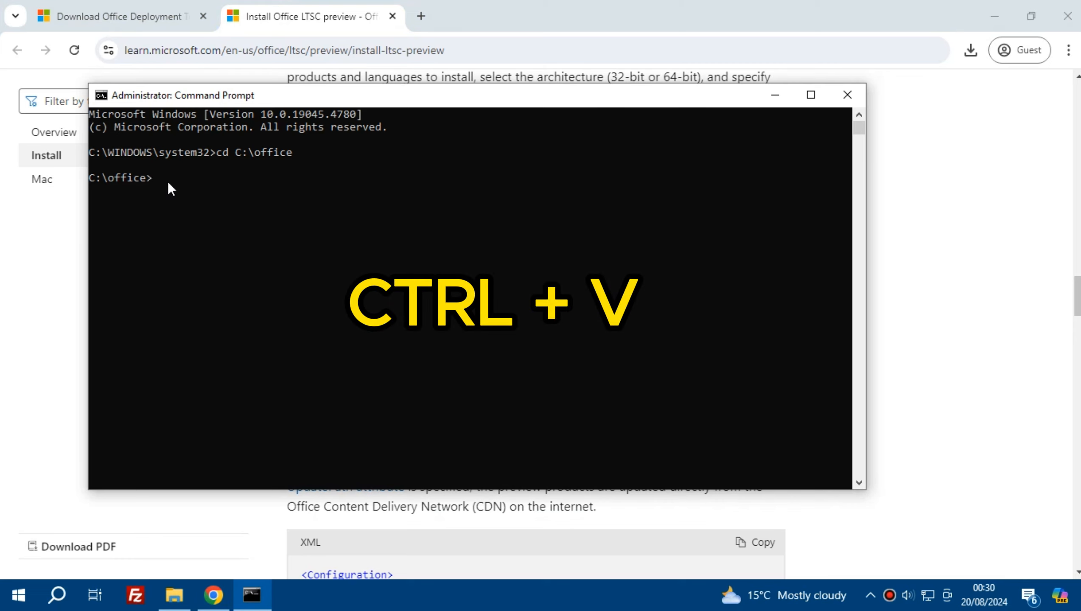
key(ctrl+v)
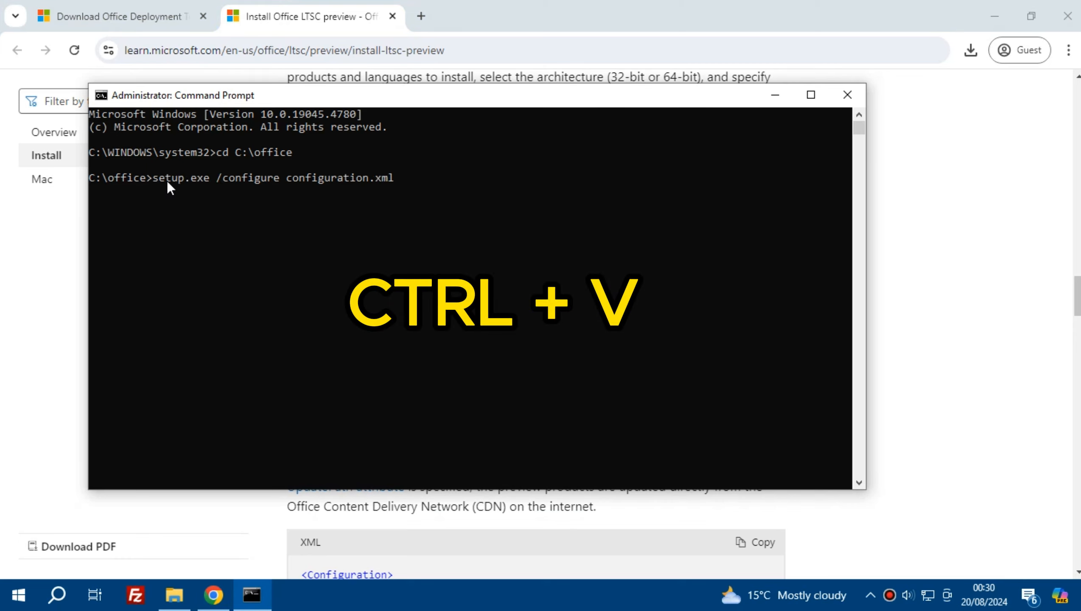
key(Return)
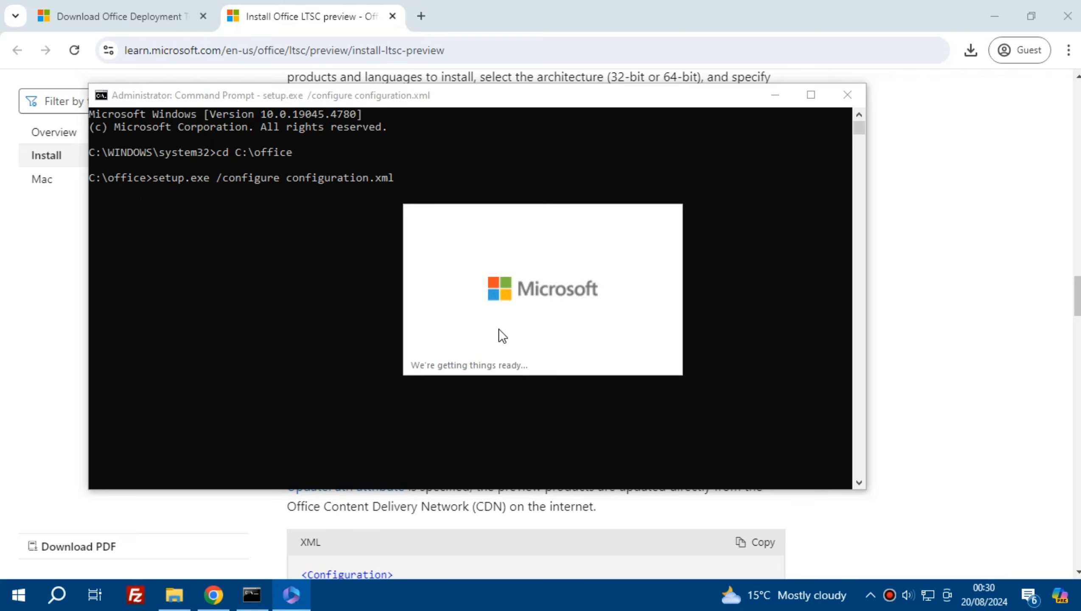
Step: Minimize the Command Prompt, Chrome and File Explorer windows, then dismiss the installation notification and close the finished Office installer
click(775, 96)
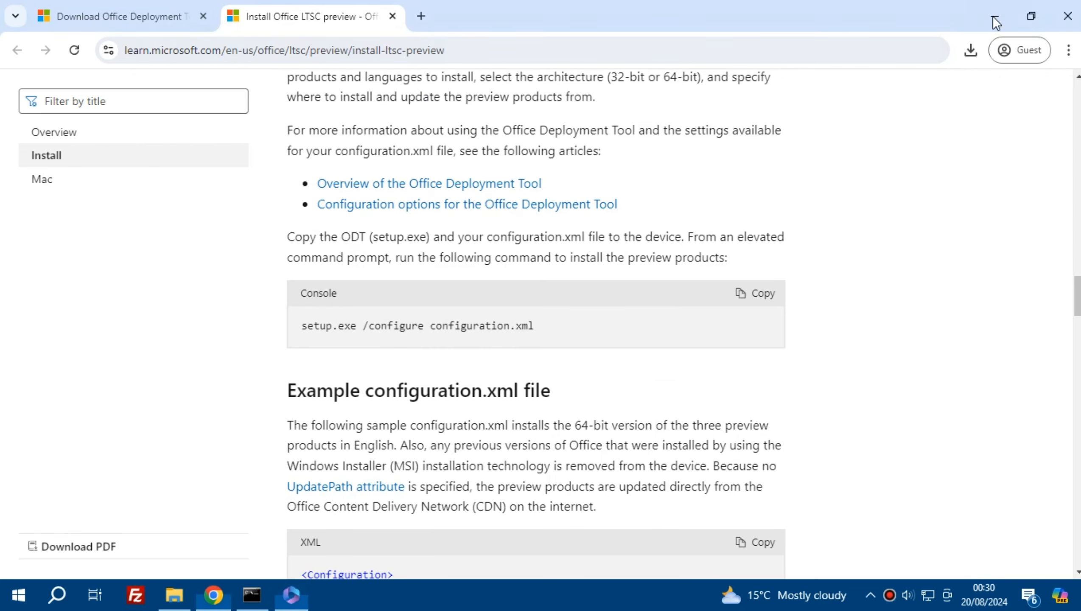
click(994, 16)
click(934, 19)
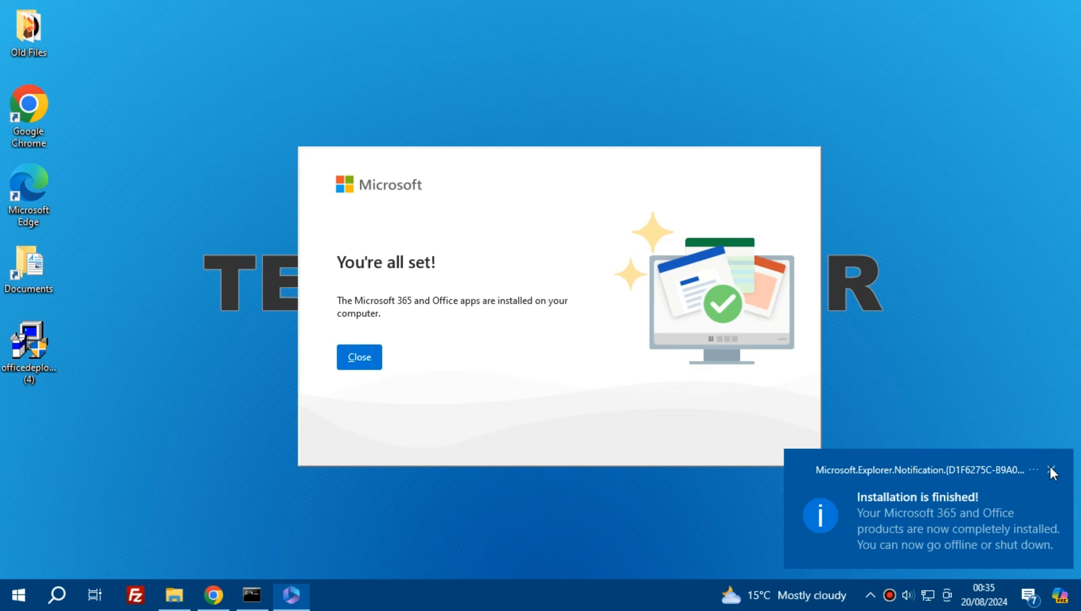
click(1050, 469)
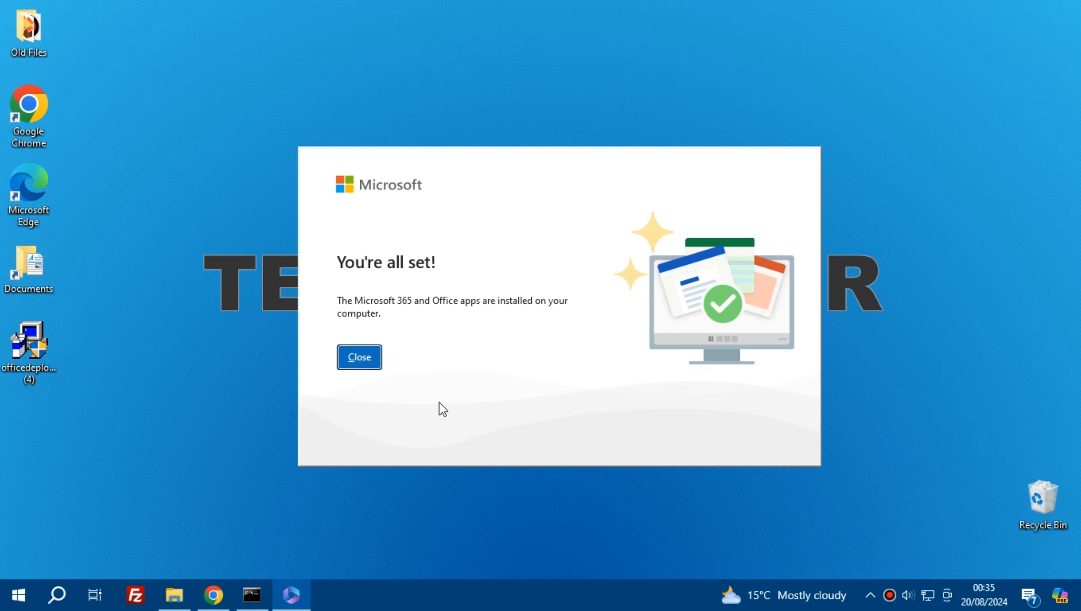
click(367, 358)
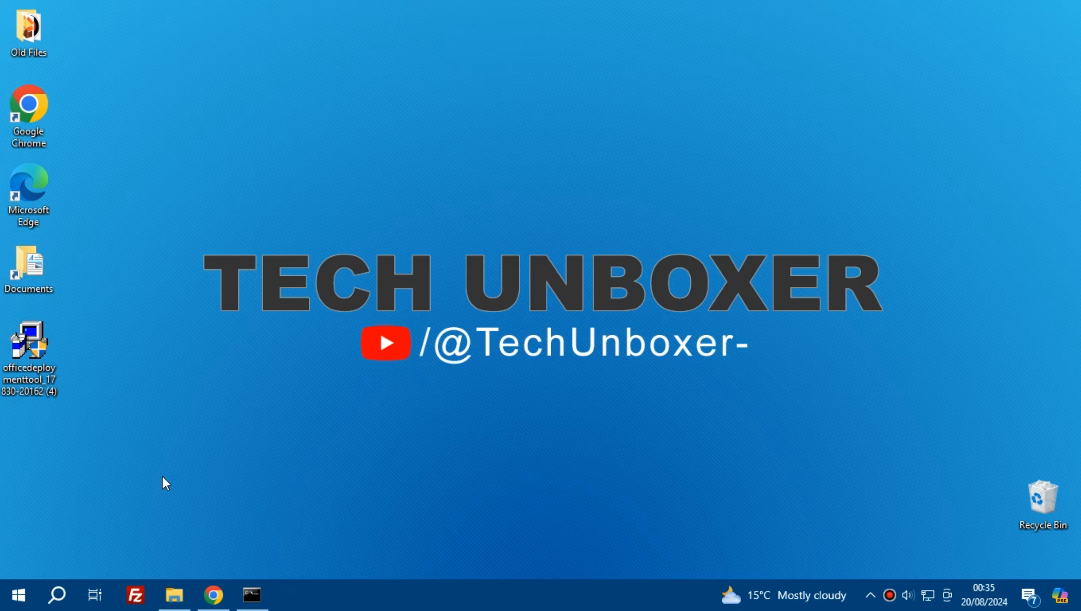
drag(42, 358, 120, 366)
drag(1031, 485, 1031, 487)
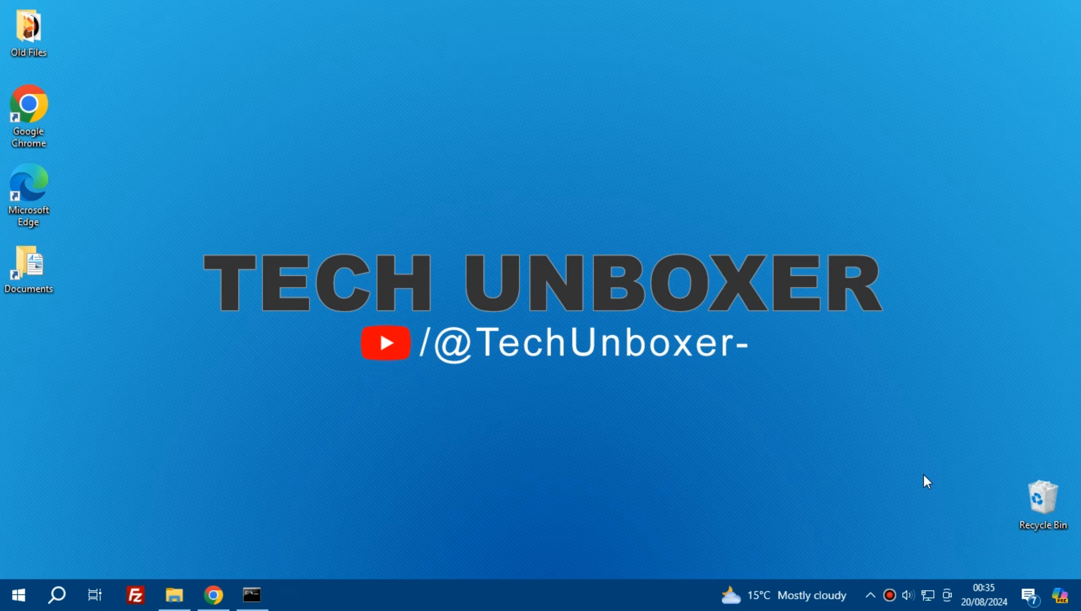
Step: Launch the newly installed Word and open its Account page with the product information
click(18, 594)
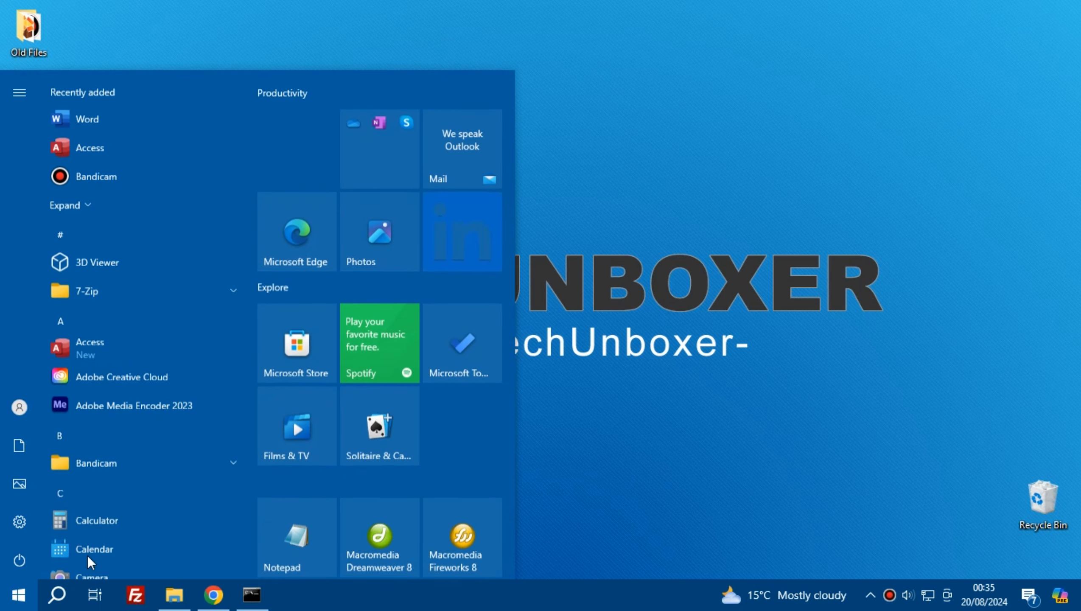
click(119, 128)
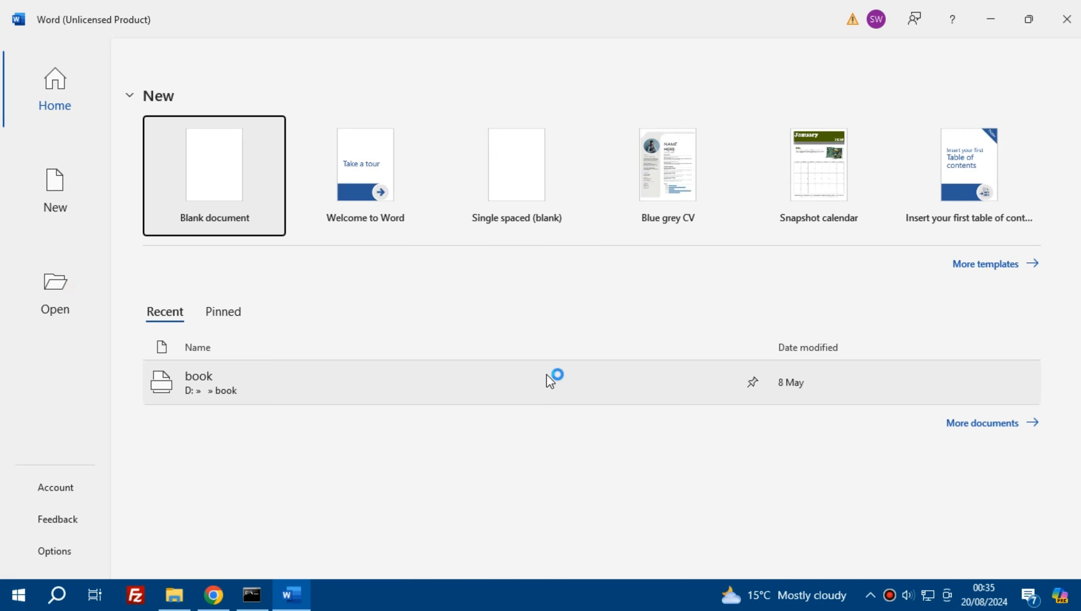
click(63, 487)
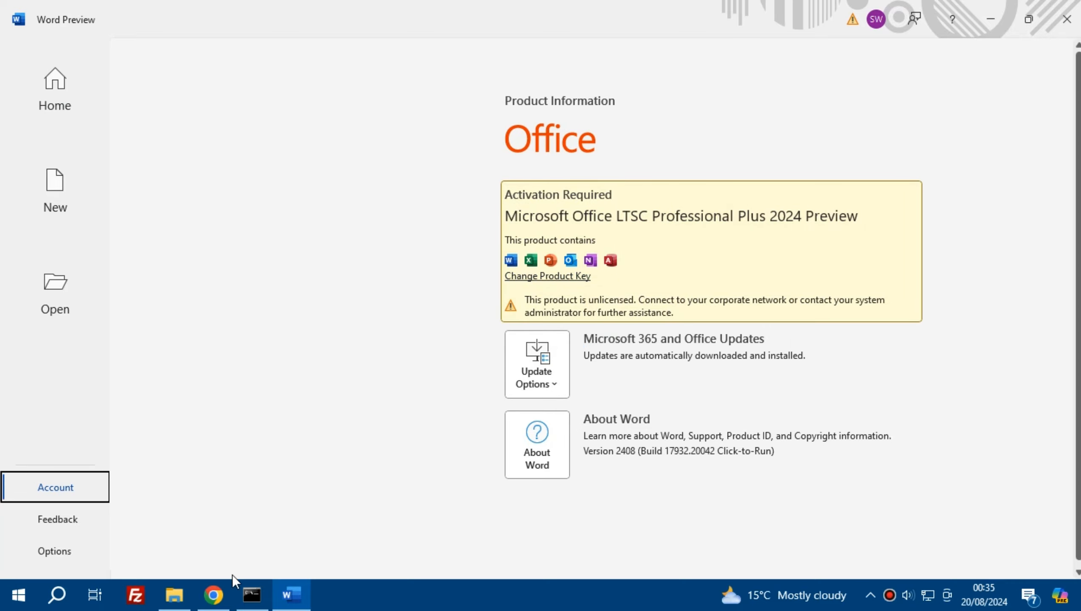
Step: Switch to Chrome and copy the MAK activation product key for Office LTSC 2024 for commercial preview from the Microsoft Learn page
click(216, 595)
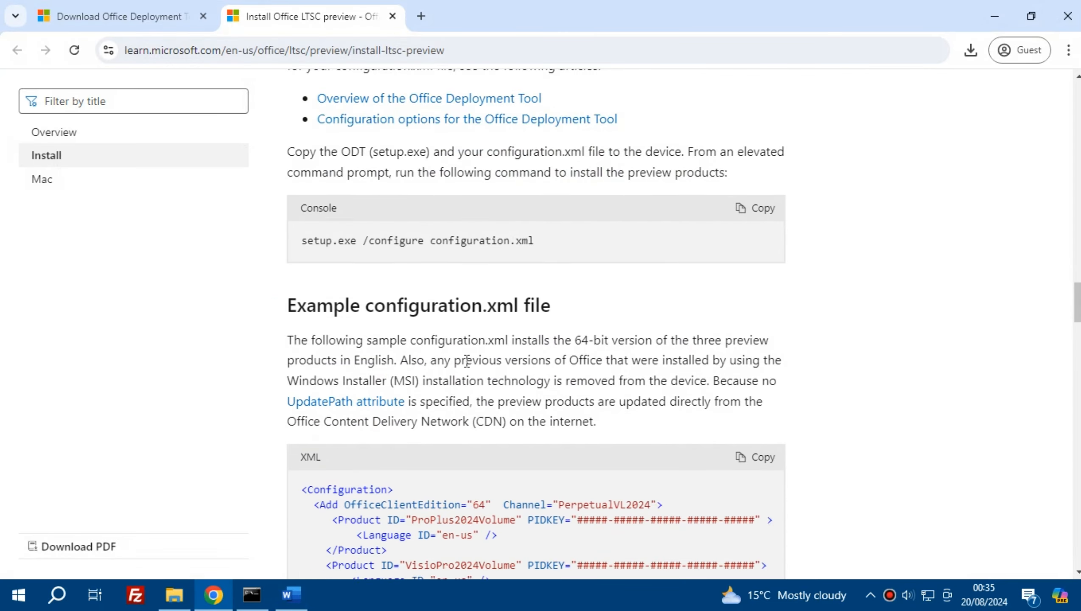
scroll(467, 361, down, 15)
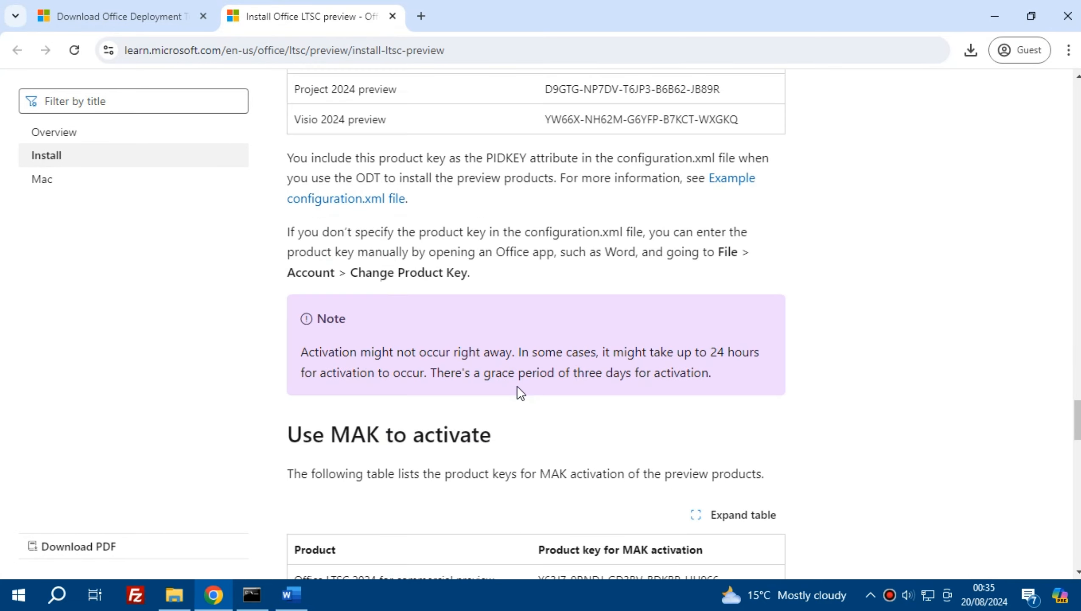
scroll(517, 387, down, 5)
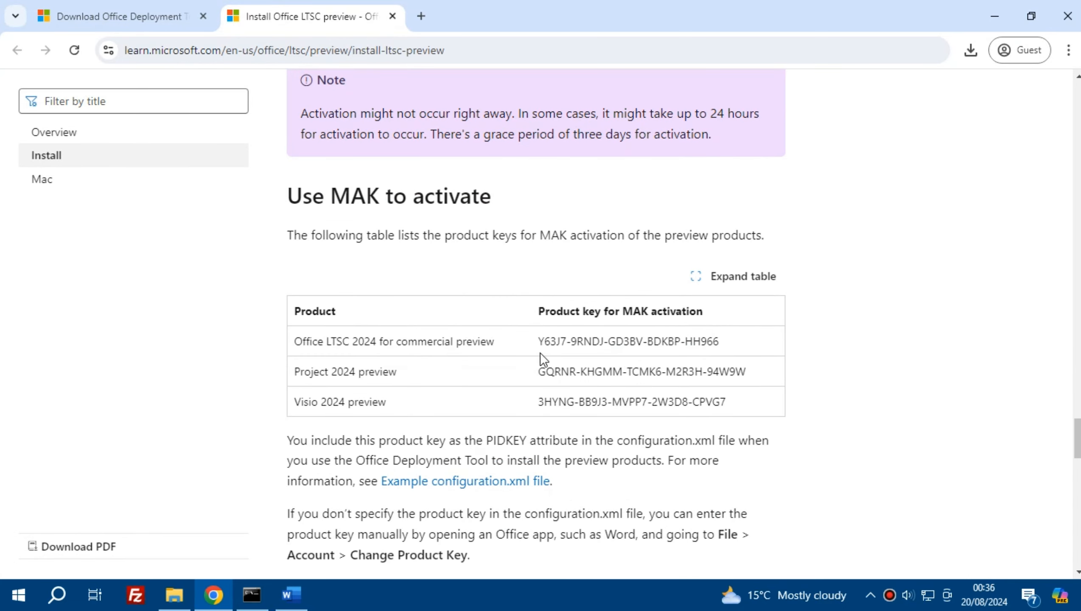
drag(542, 341, 731, 346)
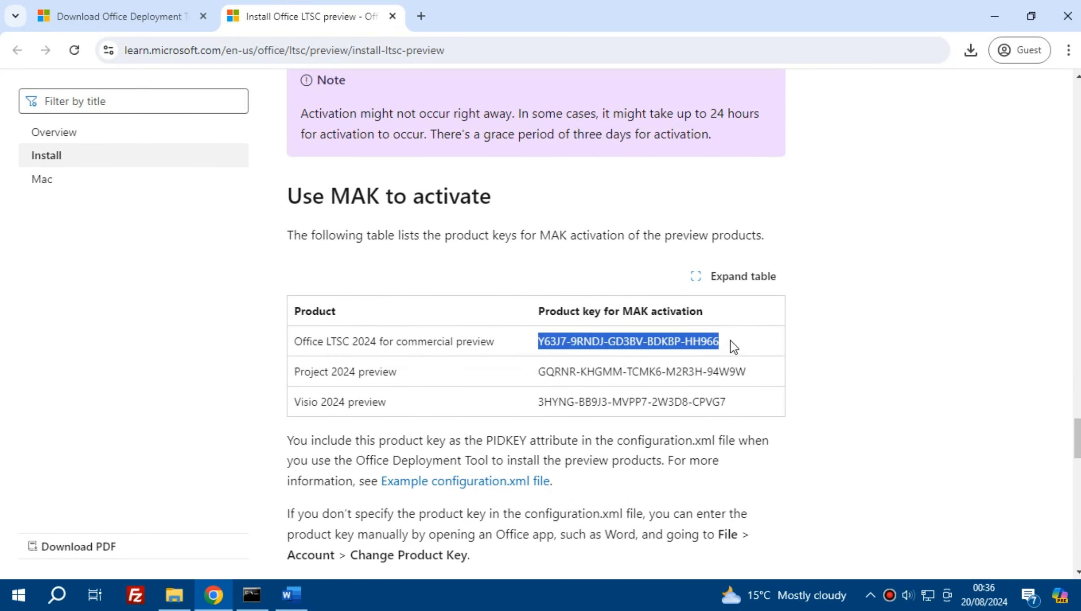
right_click(610, 341)
click(655, 354)
Step: Return to Word, change the product key by pasting the copied Office product key, and activate Office
click(291, 592)
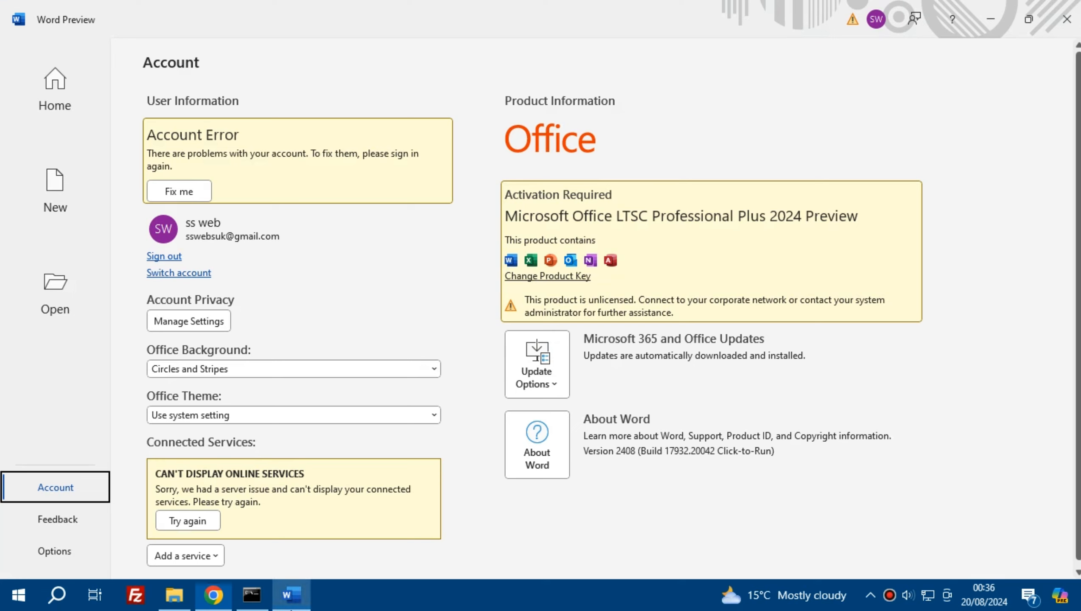
click(542, 277)
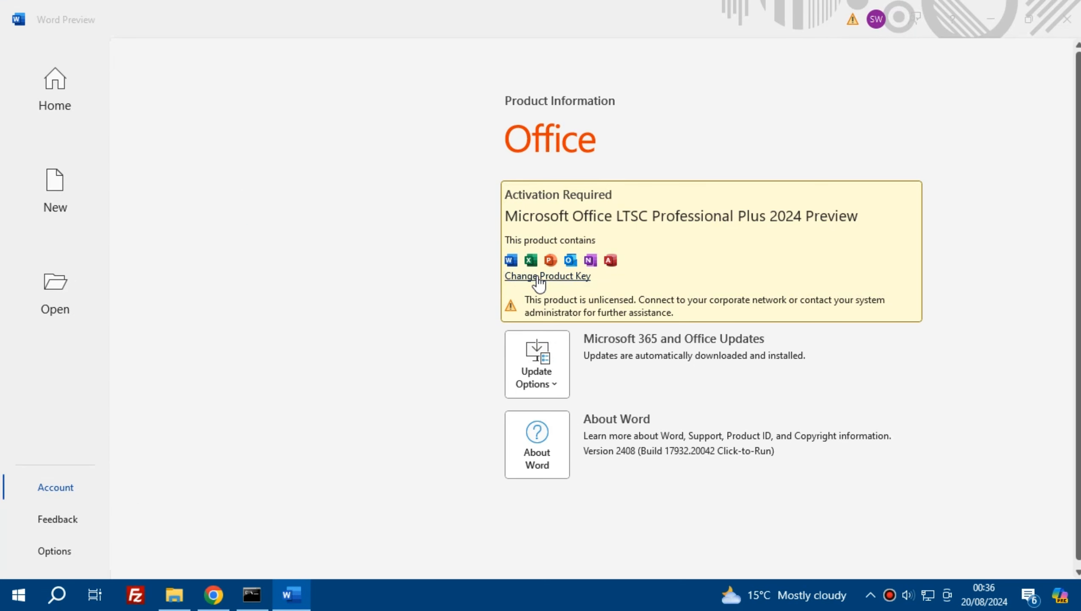
right_click(439, 350)
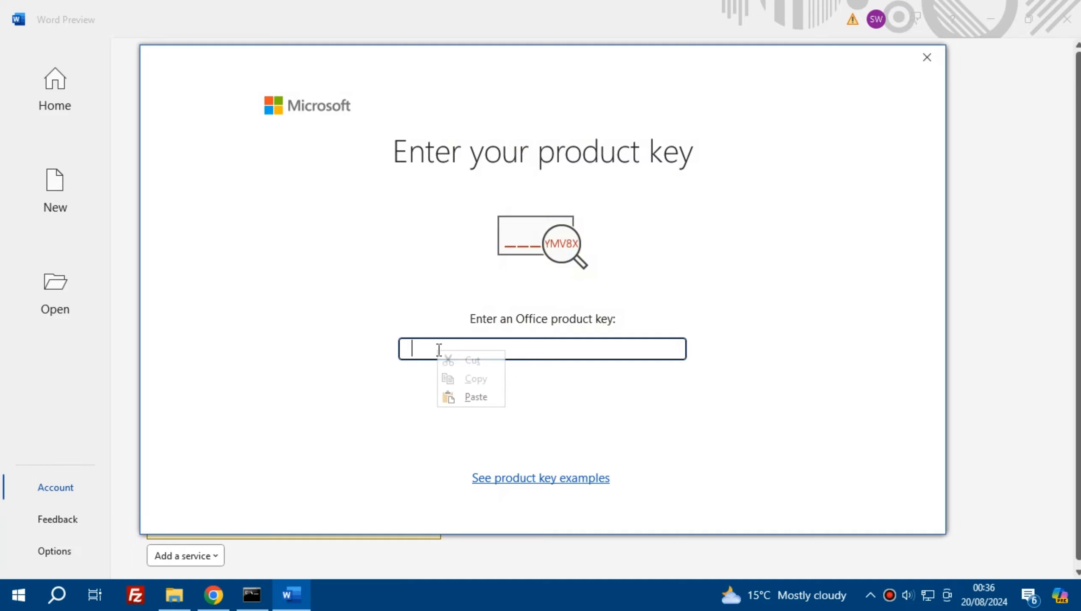
click(474, 398)
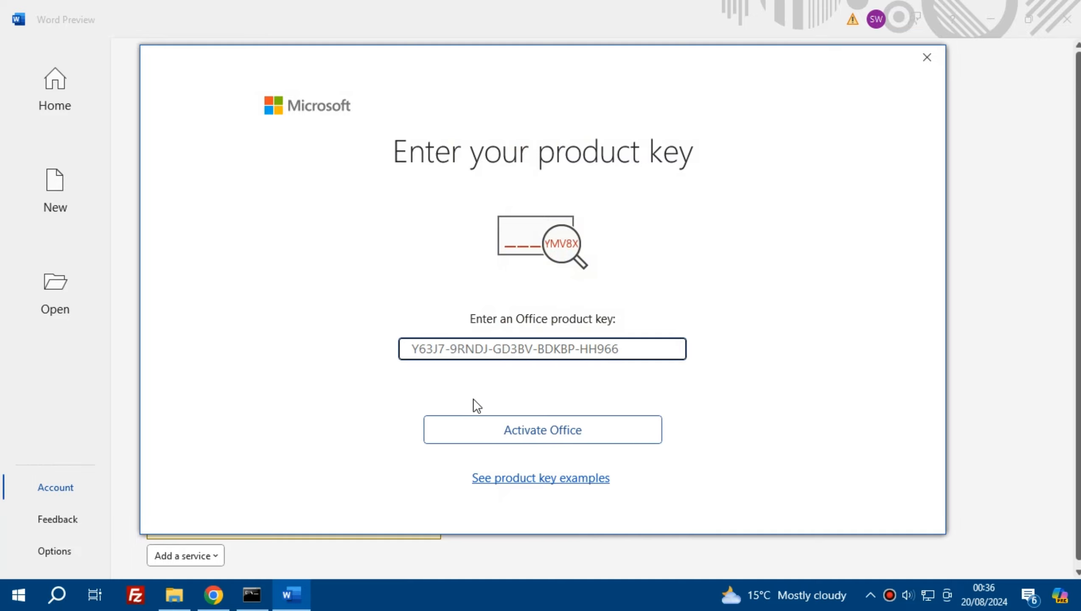
click(522, 430)
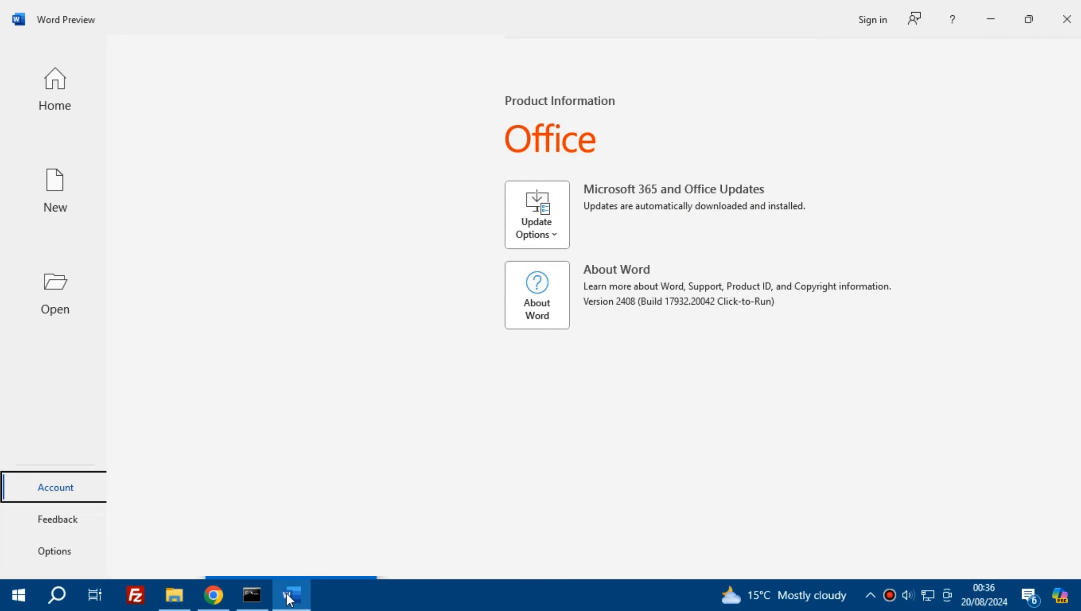
Step: Restart Word and check the product's activation status on its Account page
click(1066, 19)
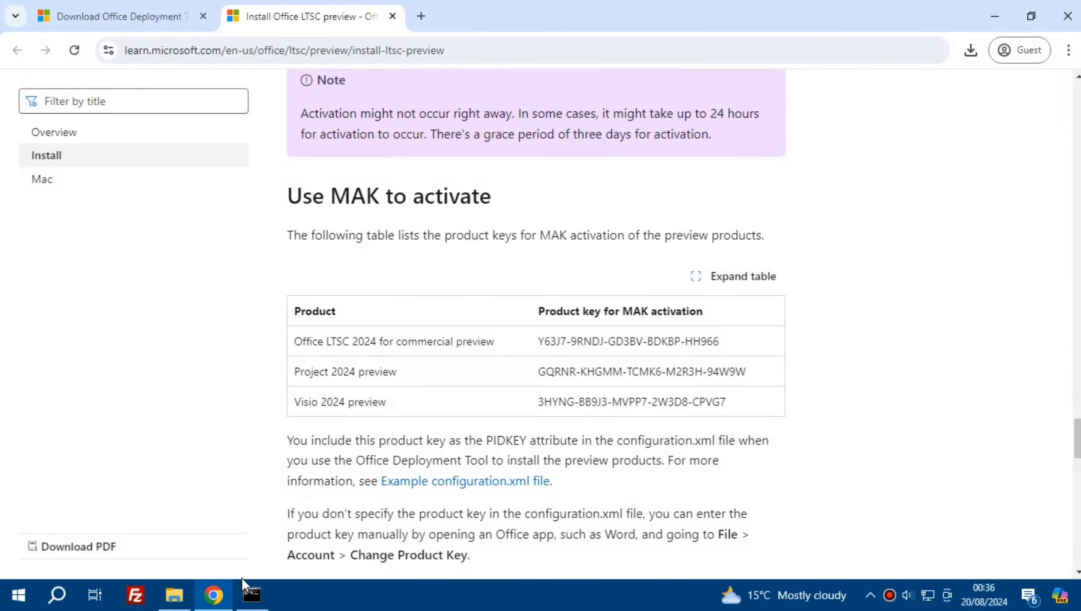
click(18, 595)
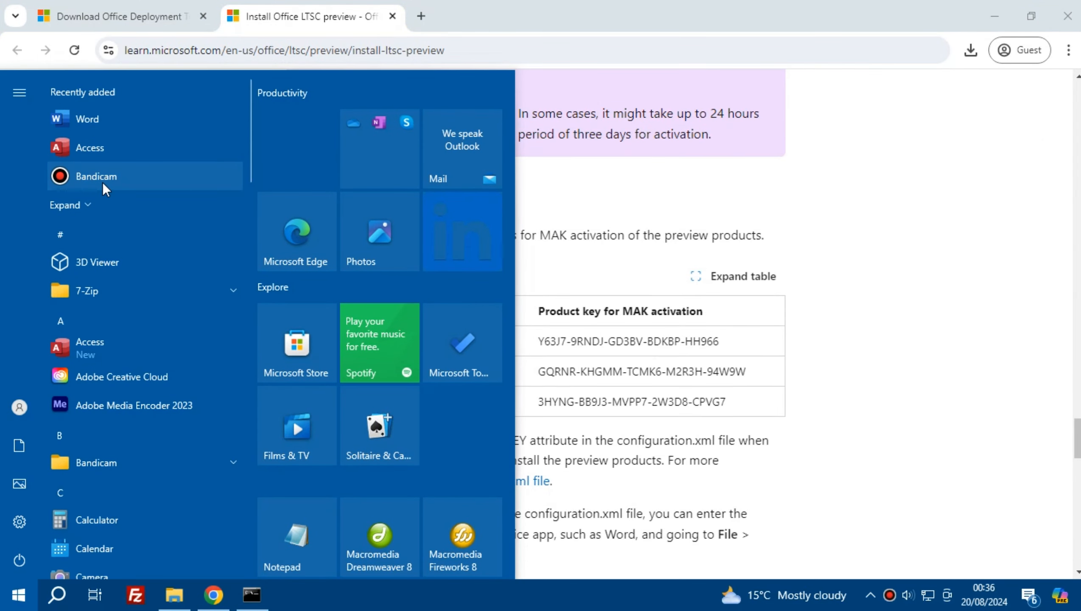
click(98, 116)
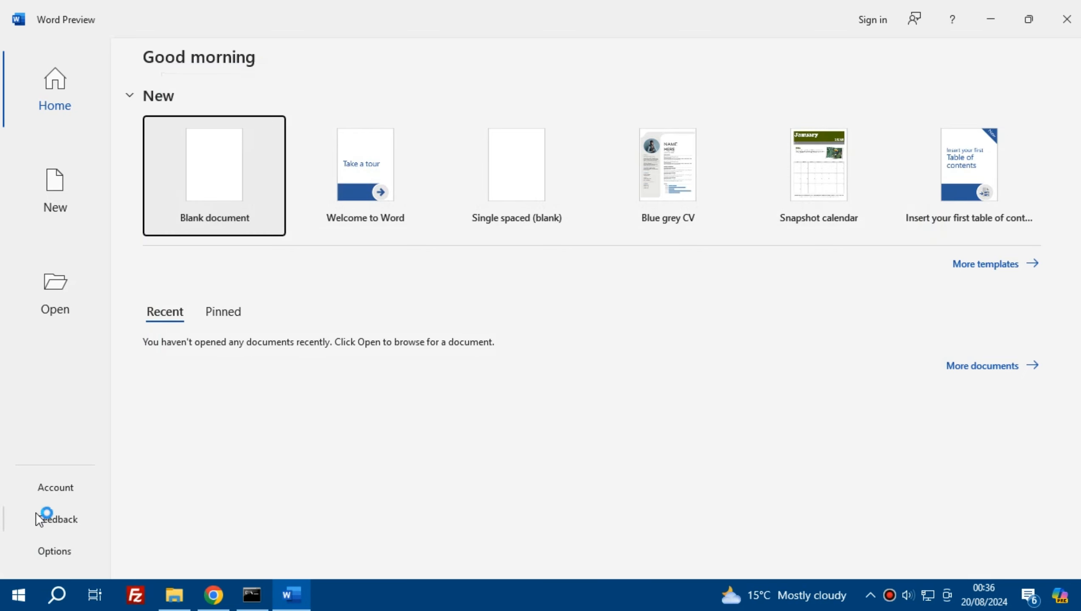
click(66, 490)
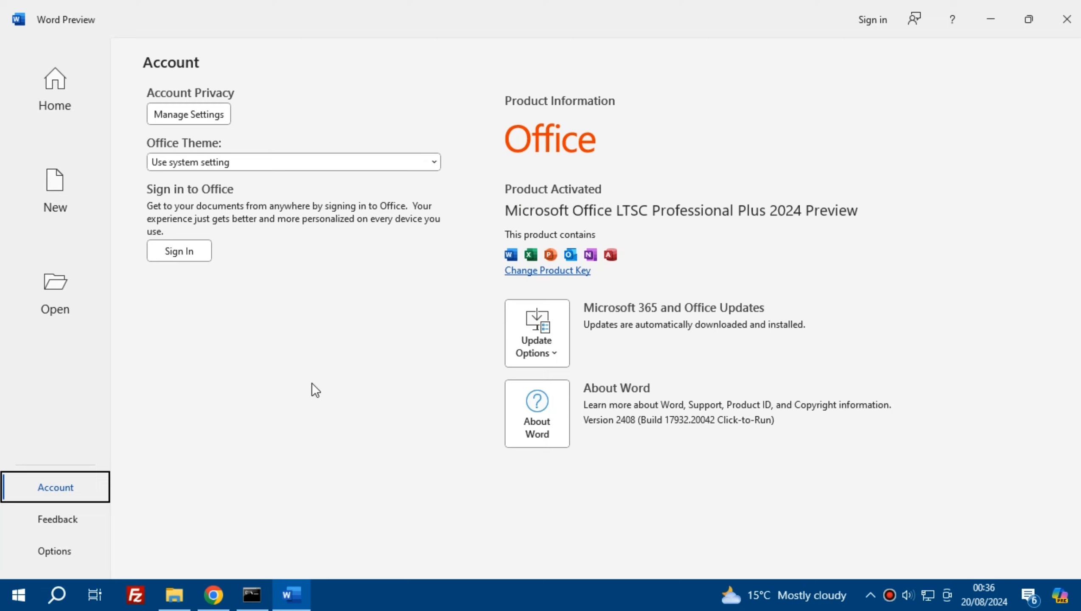
Step: Create a new blank Word document and accept the Use system setting theme
click(68, 108)
click(76, 208)
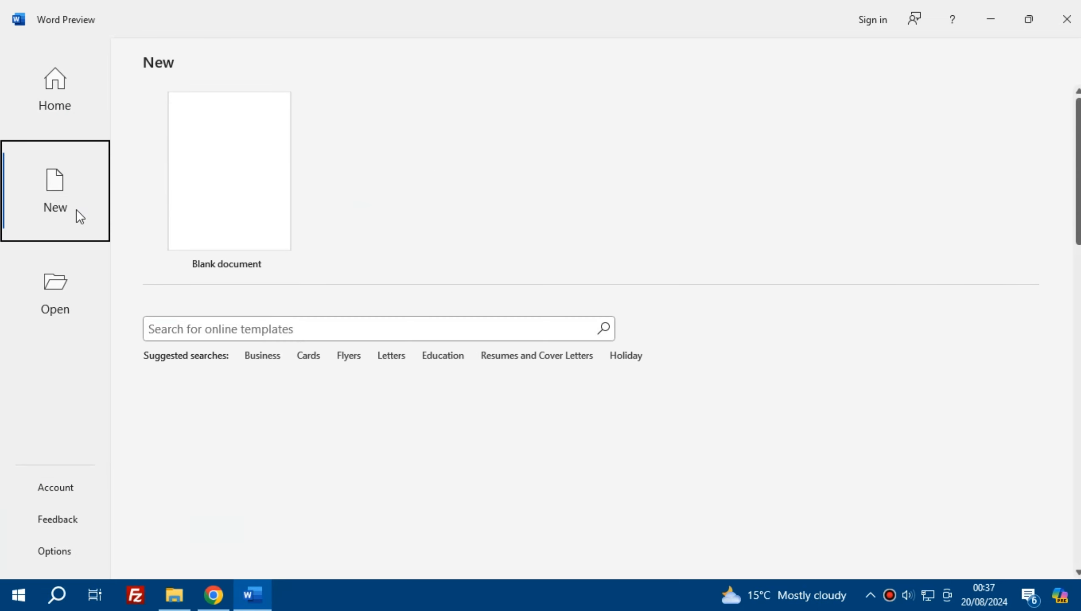
click(233, 224)
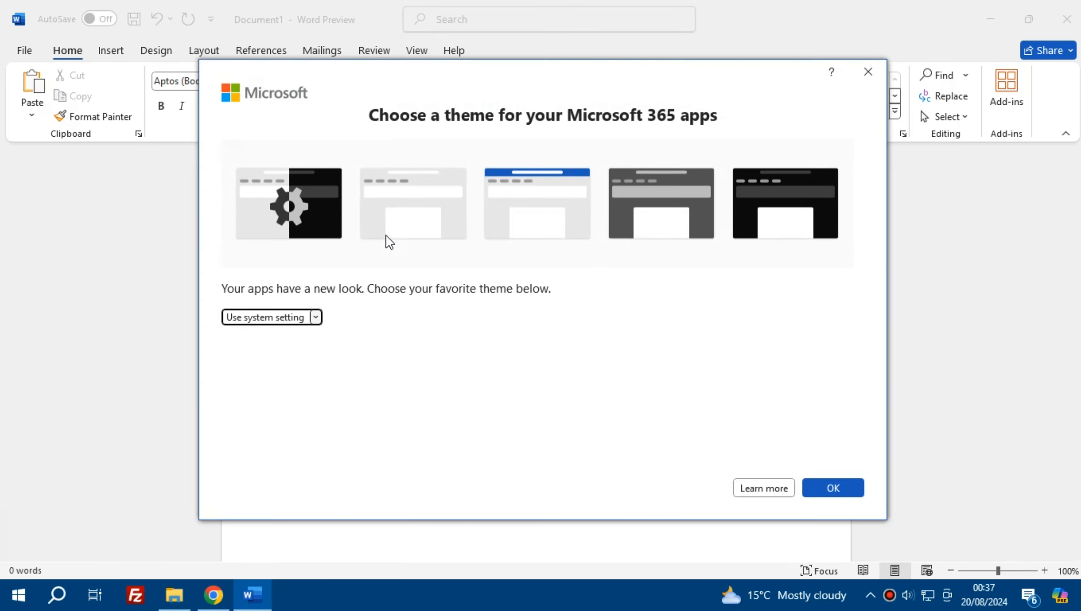
click(828, 489)
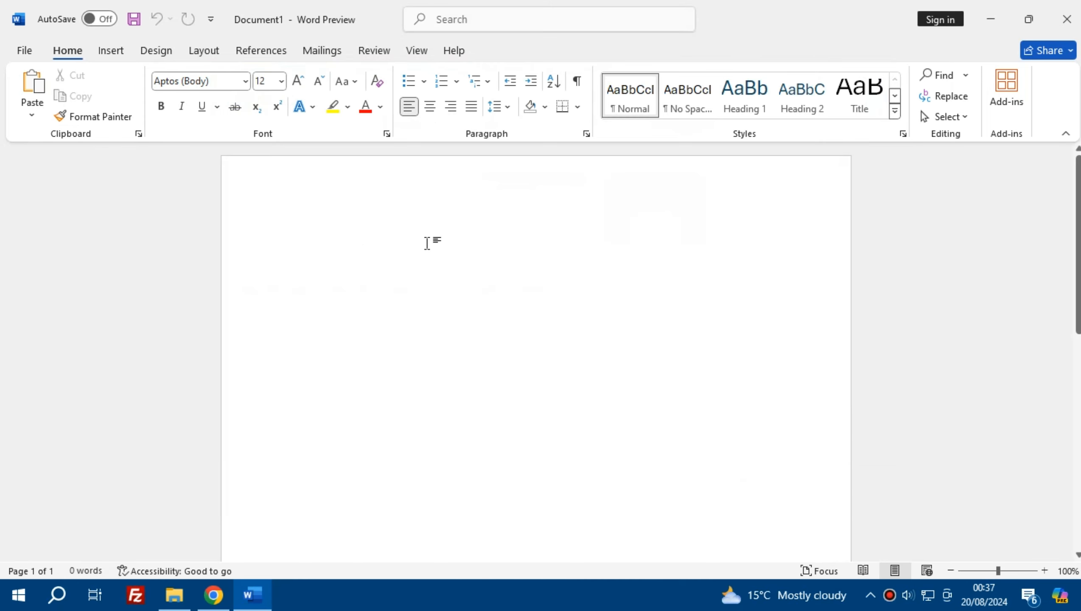
Step: Write "WOHOO! APPRECIATE A LIKE. COMMENT. AND A SUB :)" in the blank document
text(WOHOO! )
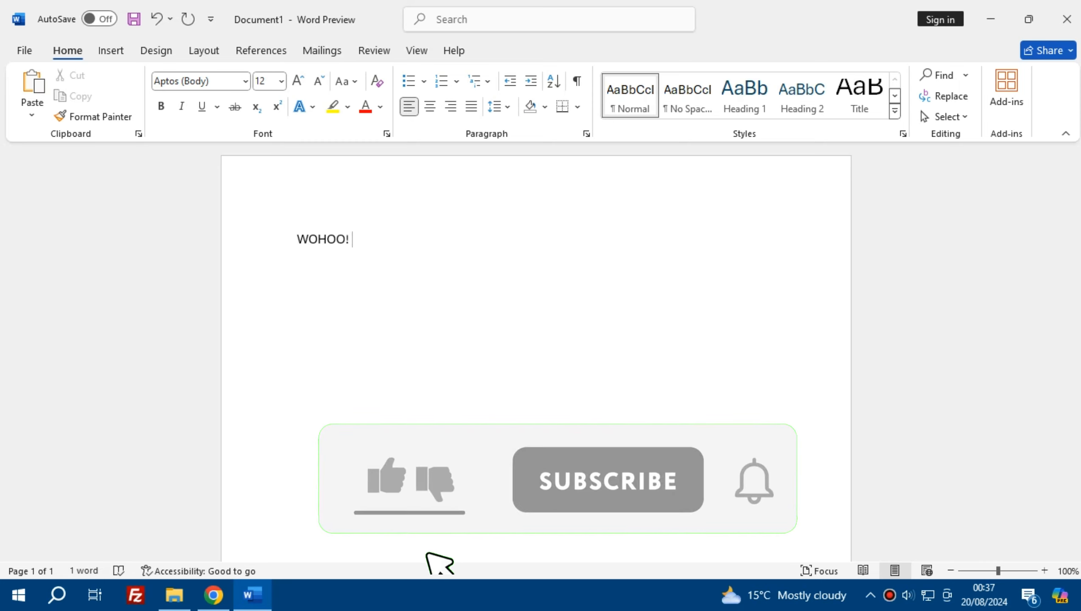
text(APPRECI)
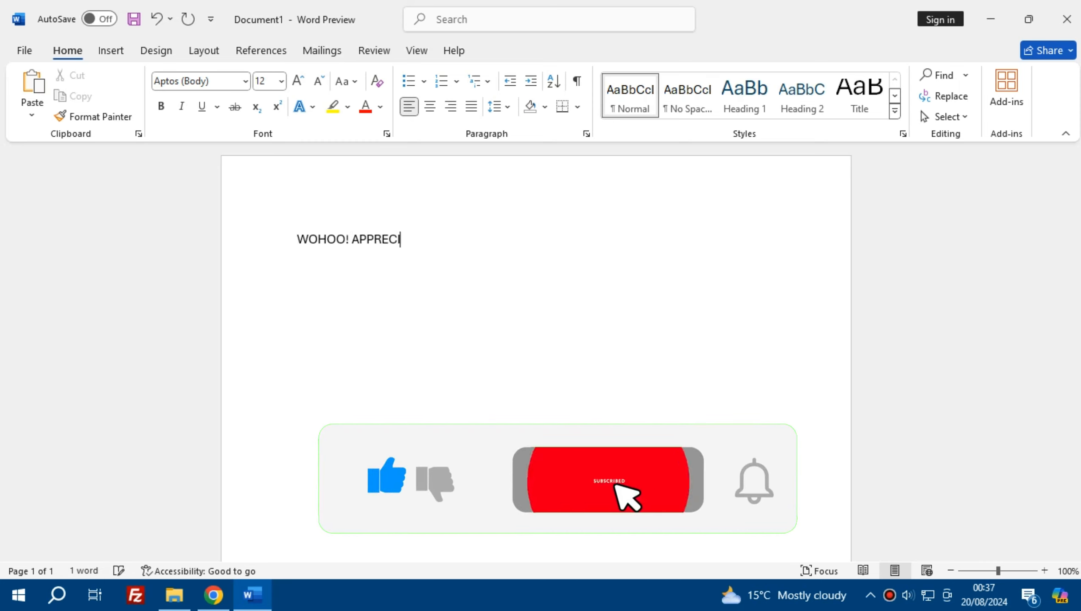
text(ATE A LIKE. )
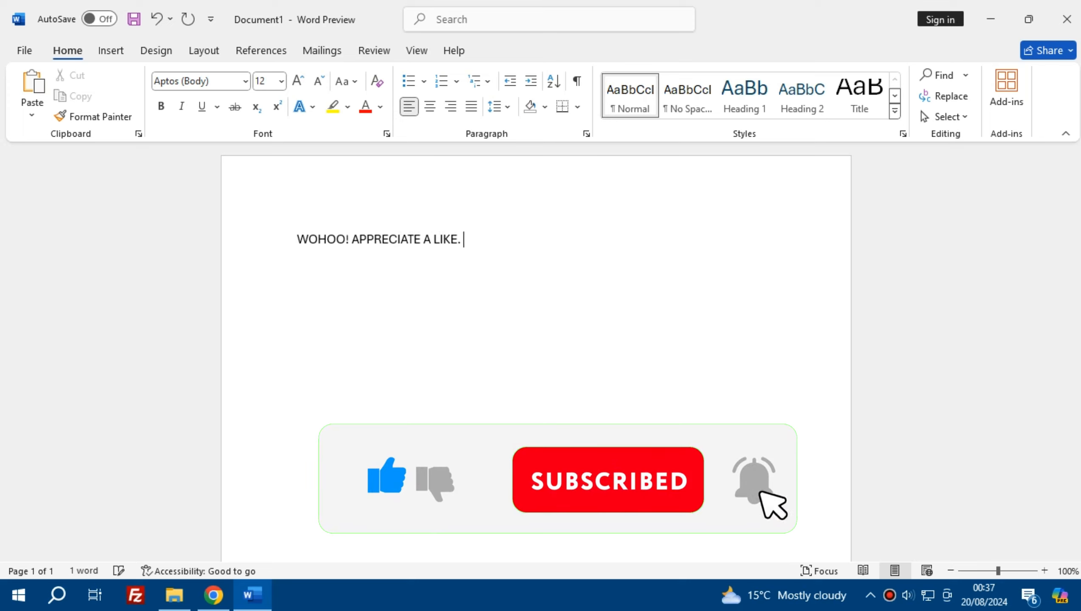
text(COMMENT. AND A S)
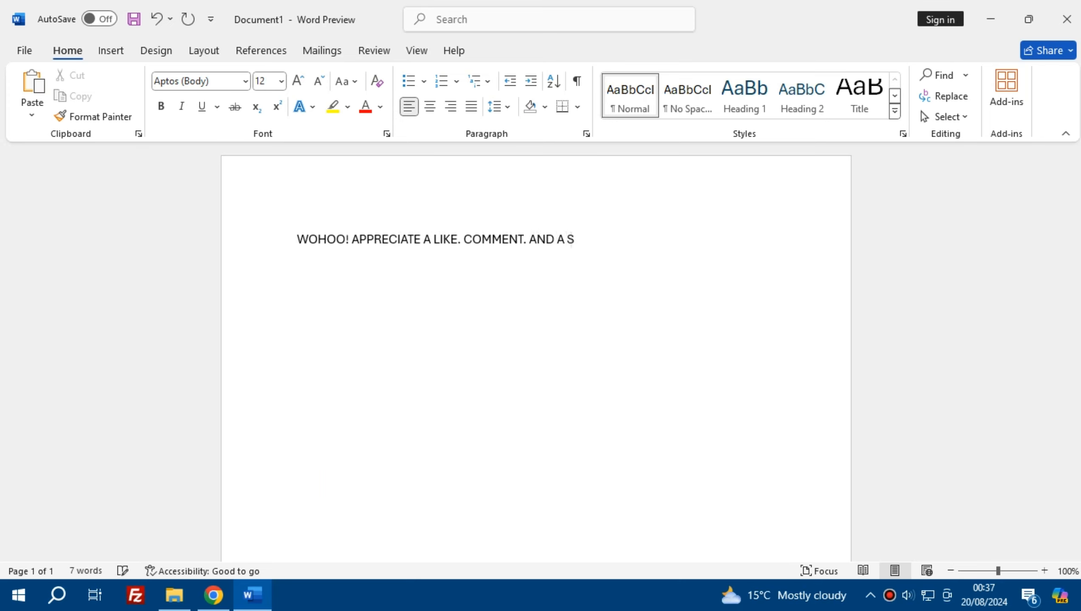
text(UB :))
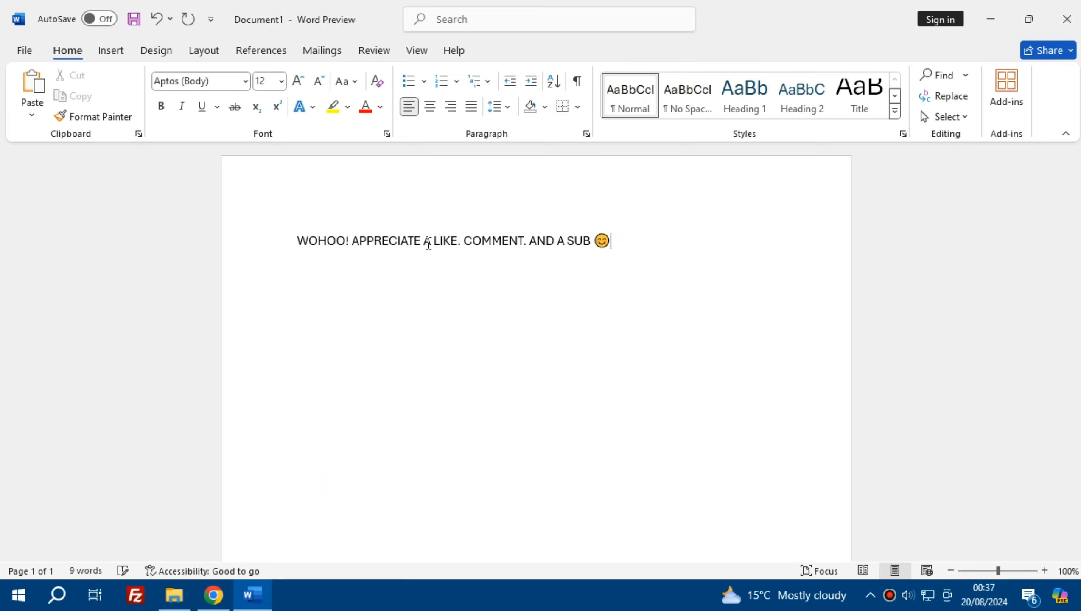